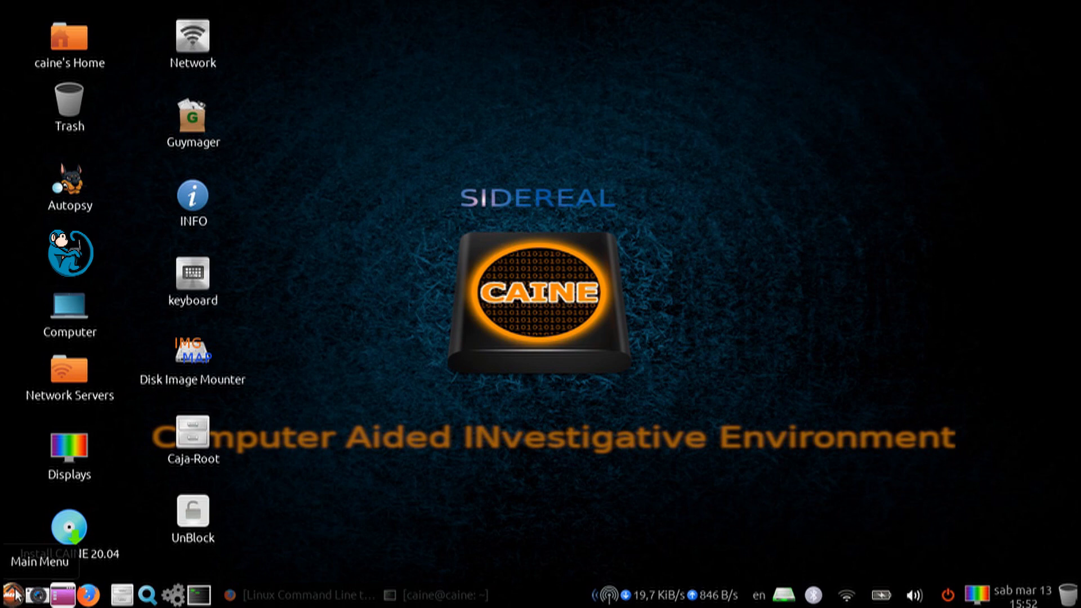
Step: Launch DDRescue-GUI from the main menu's forensic disk tools, dismiss its update notice and position the window
{"action": "left_click", "coordinate": [17, 596]}
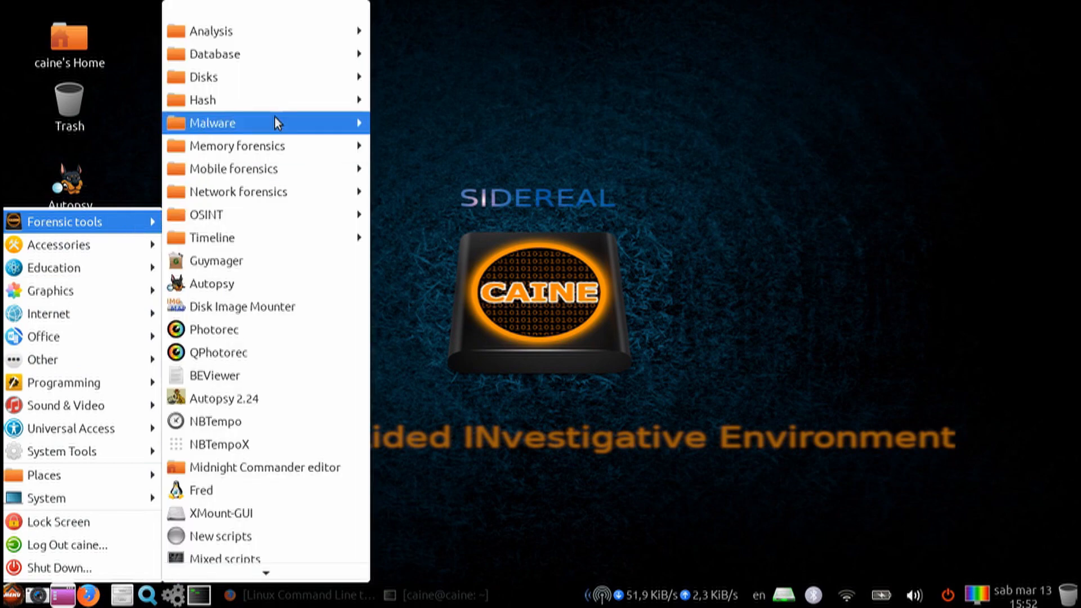
{"action": "mouse_move", "coordinate": [82, 221]}
{"action": "mouse_move", "coordinate": [204, 78]}
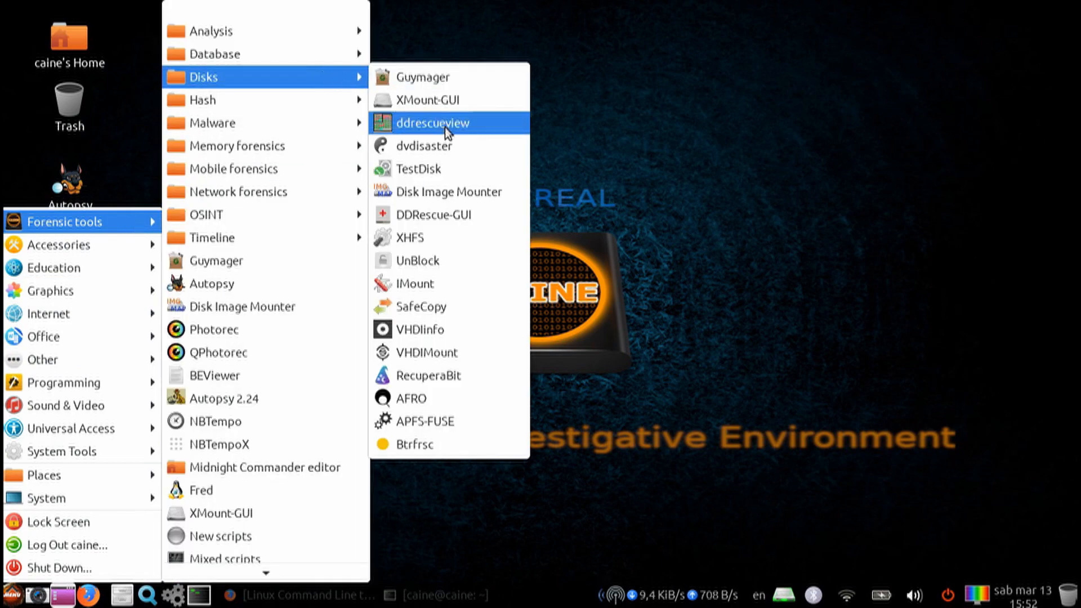
{"action": "left_click", "coordinate": [503, 218]}
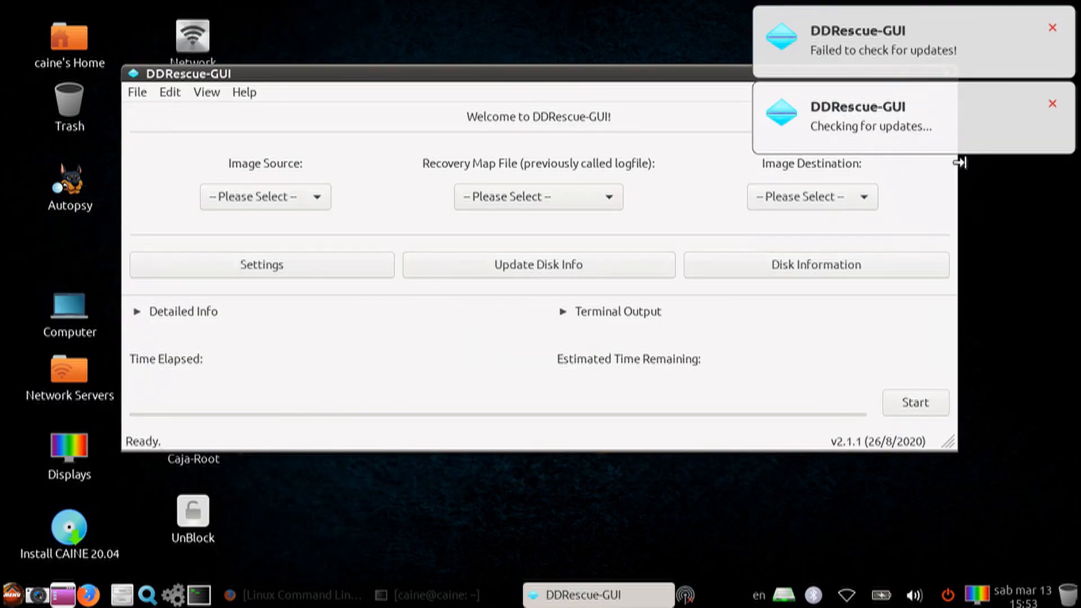
{"action": "left_click", "coordinate": [1055, 105]}
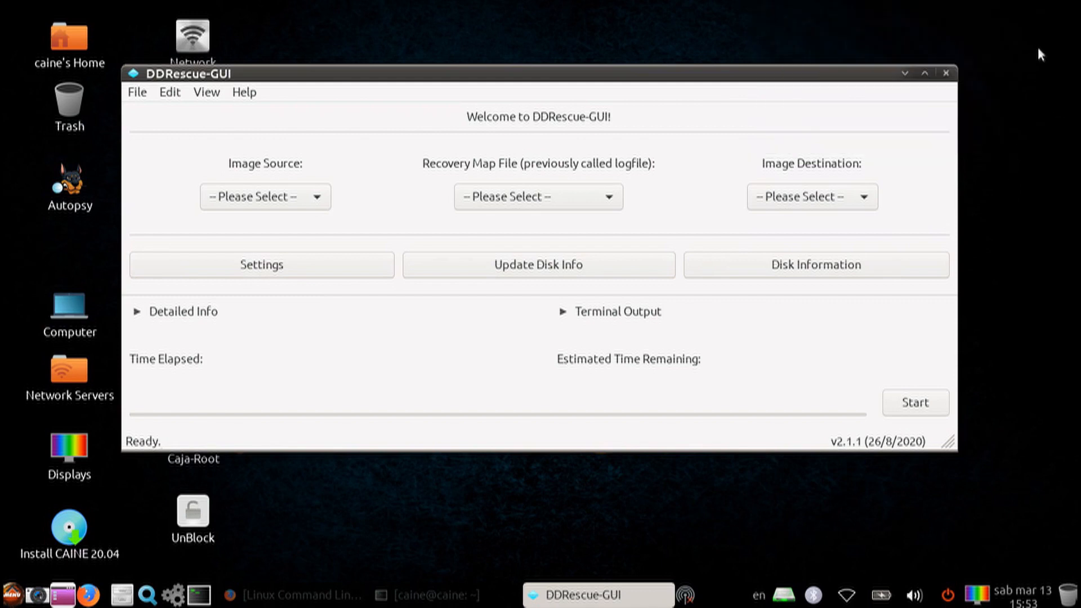
{"action": "left_click_drag", "start_coordinate": [853, 70], "coordinate": [926, 63]}
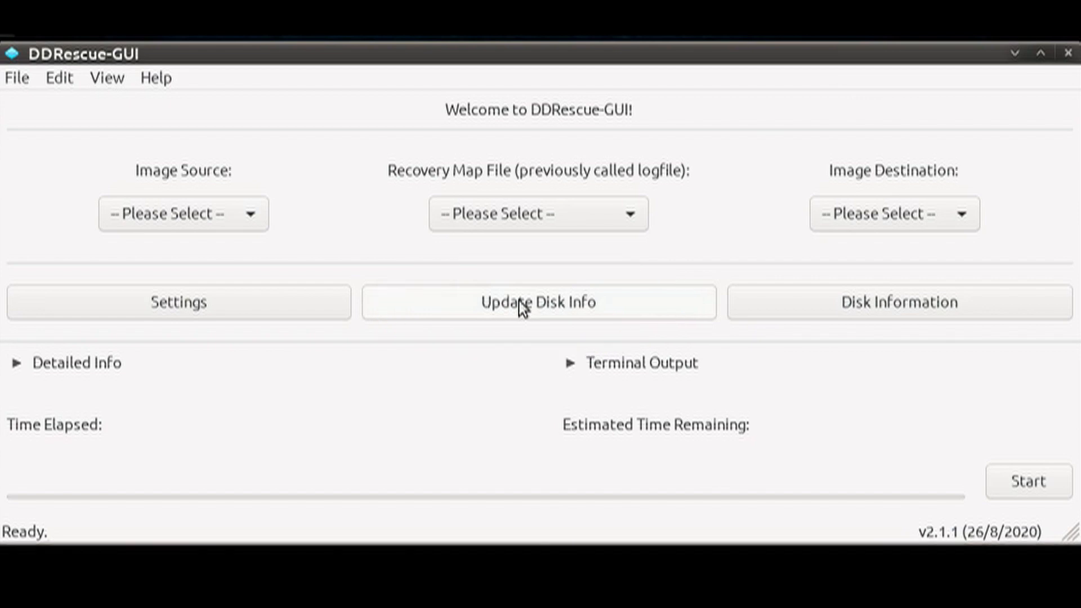
{"action": "left_click", "coordinate": [523, 307]}
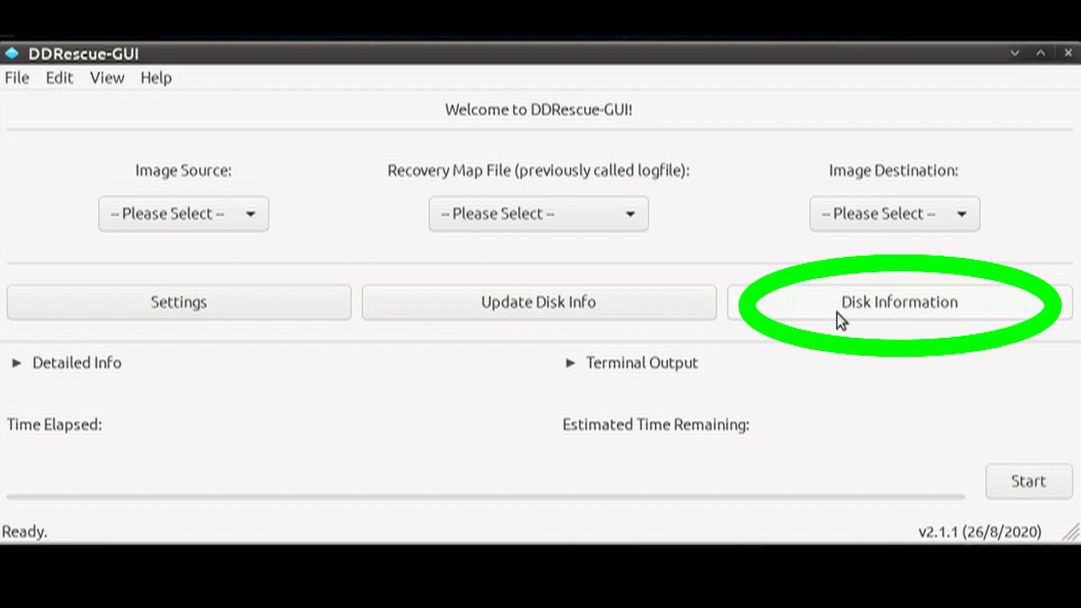
{"action": "left_click", "coordinate": [841, 320]}
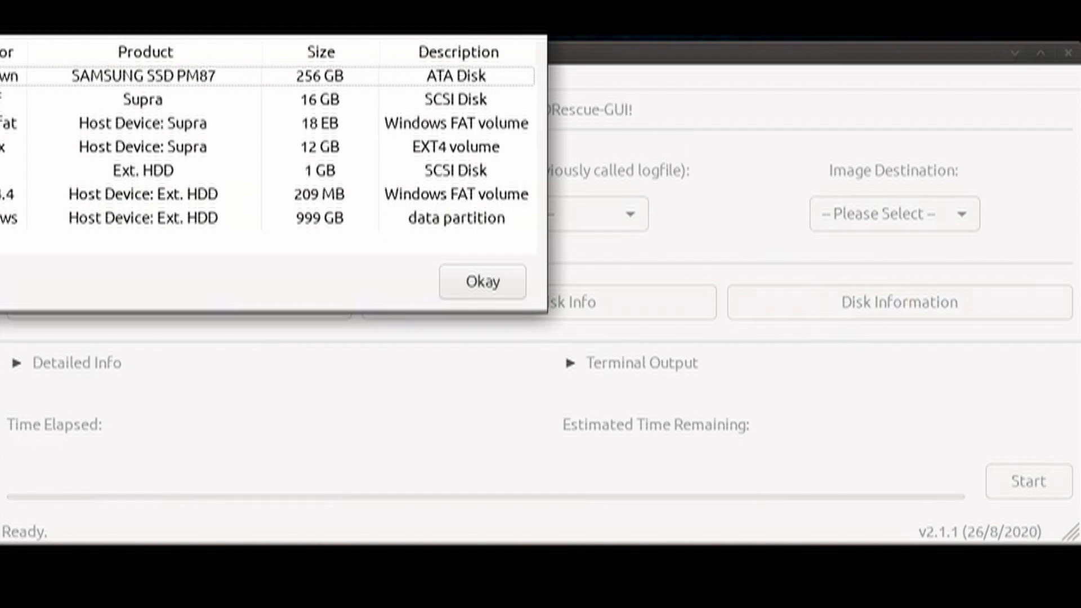
{"action": "left_click_drag", "start_coordinate": [401, 18], "coordinate": [753, 149]}
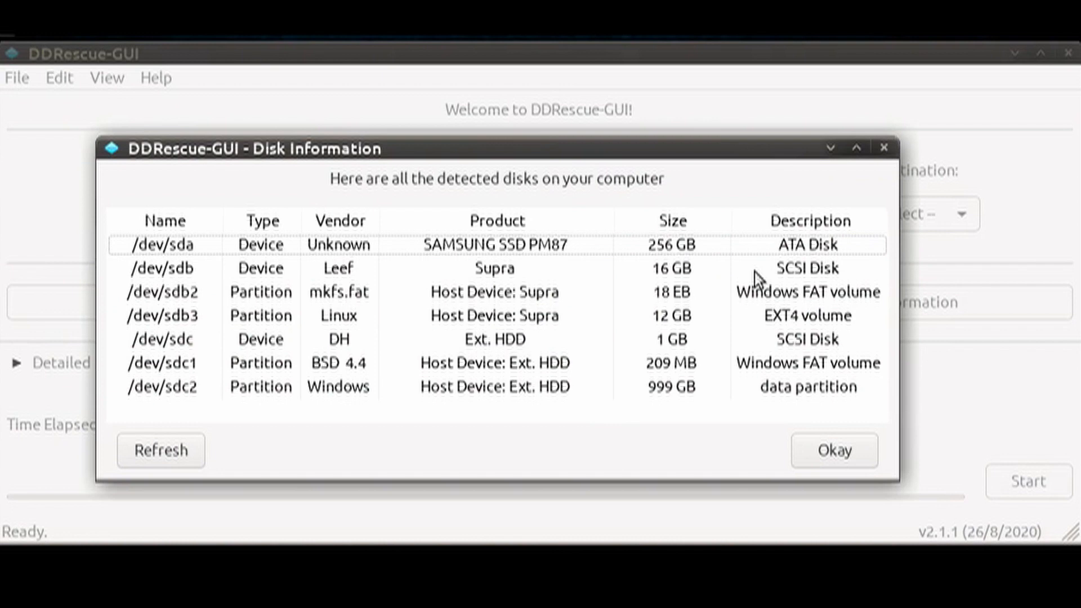
{"action": "left_click", "coordinate": [803, 272]}
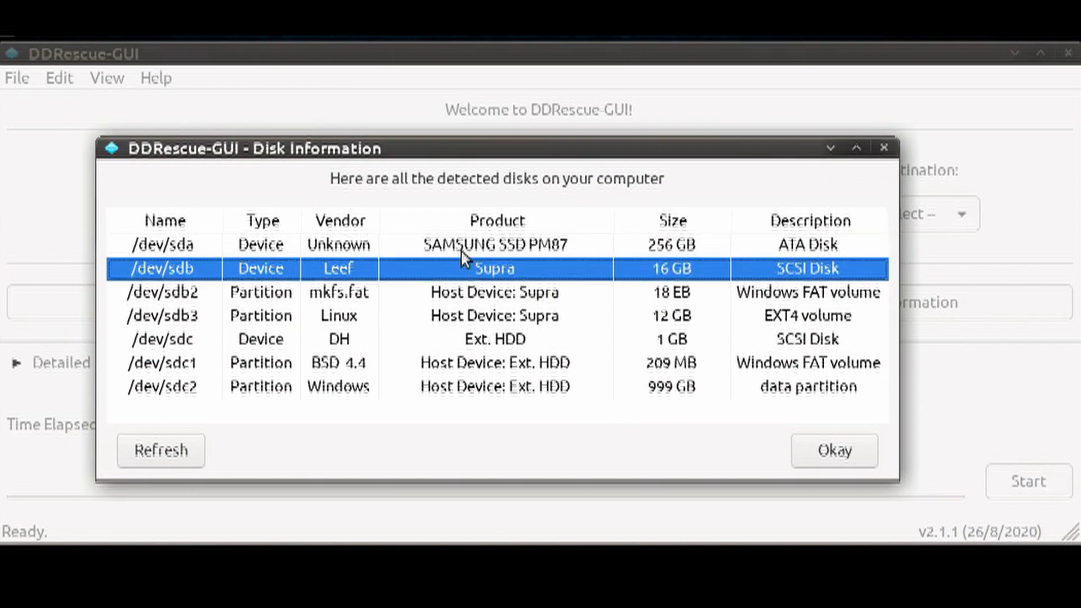
{"action": "left_click", "coordinate": [790, 339]}
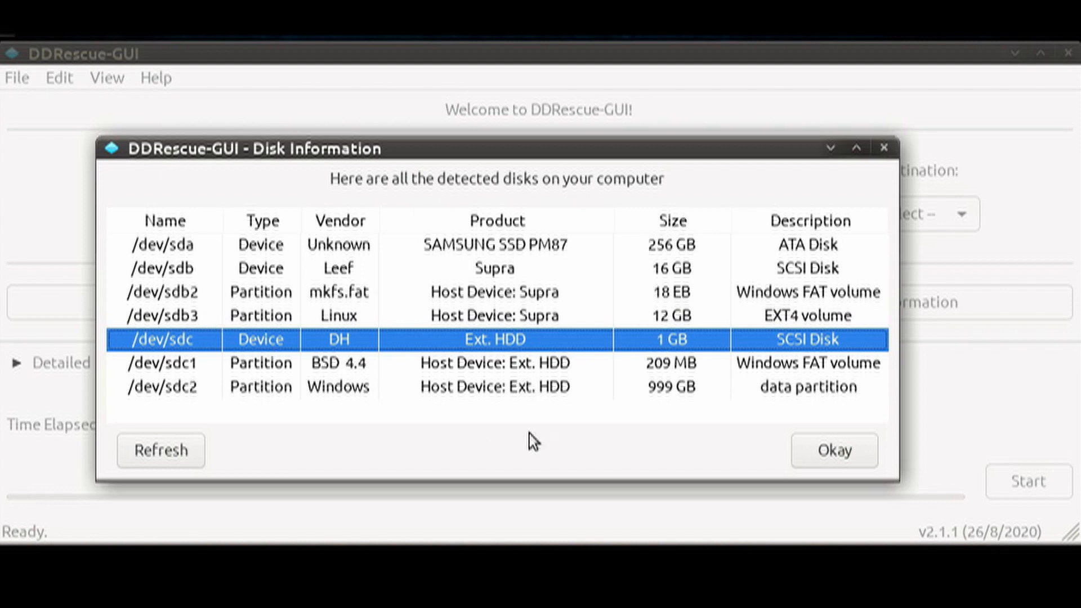
{"action": "left_click", "coordinate": [834, 450]}
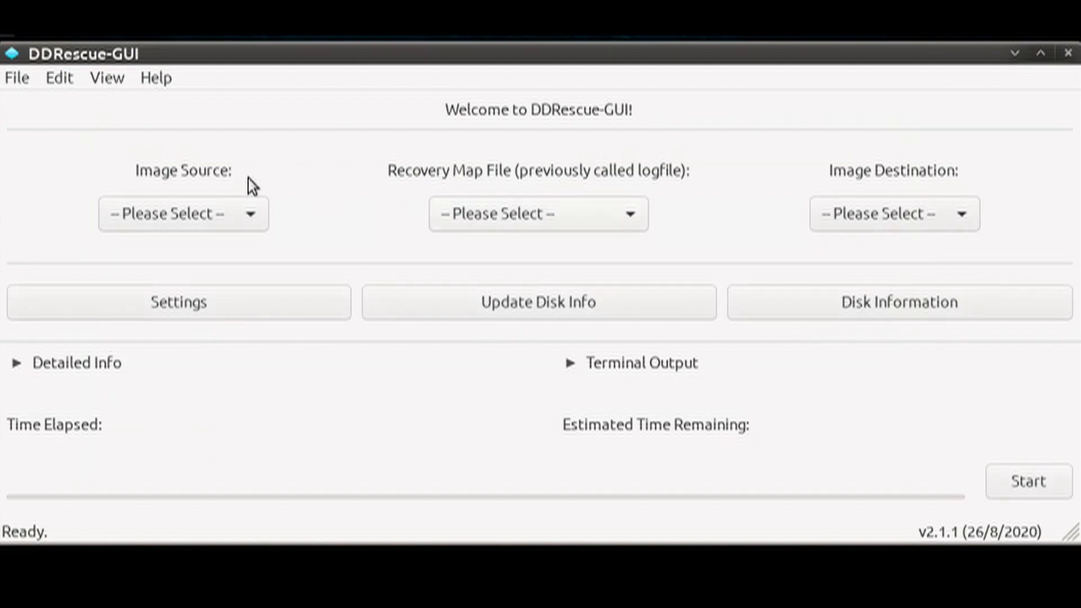
Step: Choose /dev/sdc as image source and save the recovery map file as BM75309.log via Specify Path/File
{"action": "left_click", "coordinate": [218, 213]}
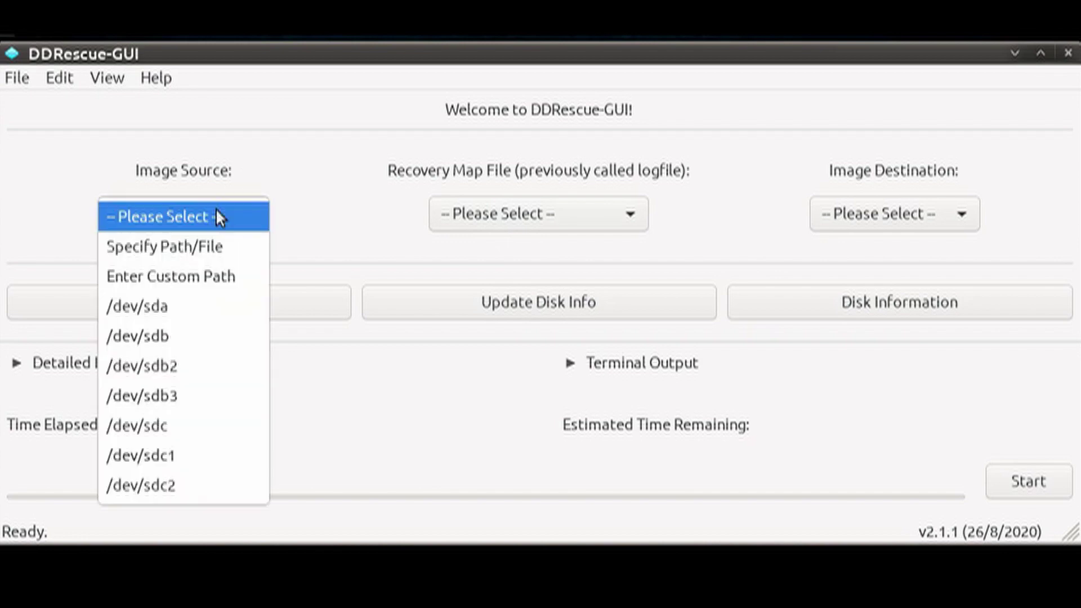
{"action": "left_click", "coordinate": [160, 431]}
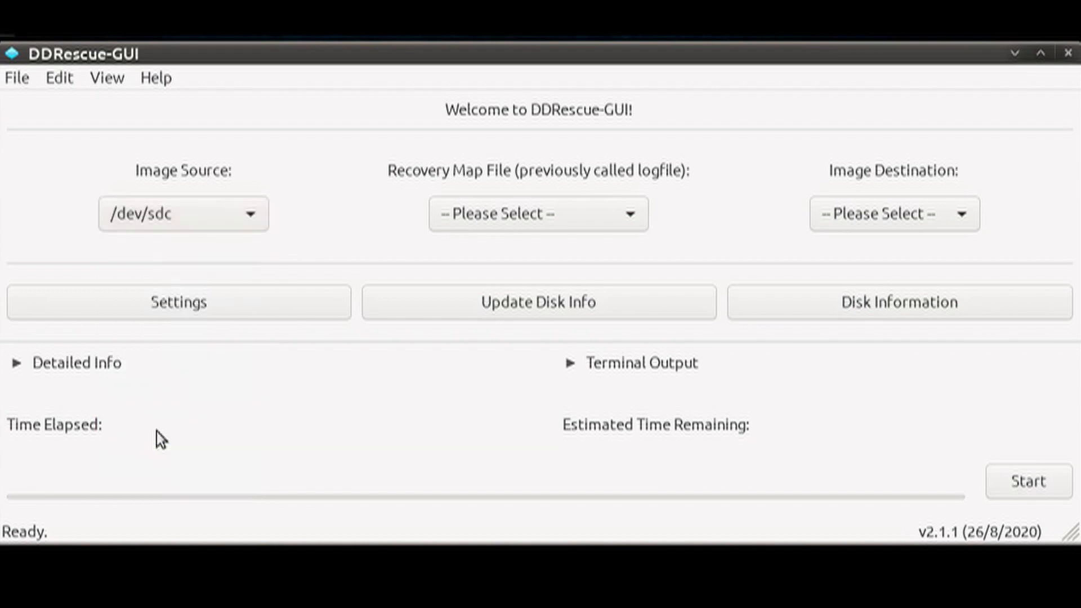
{"action": "left_click", "coordinate": [590, 220]}
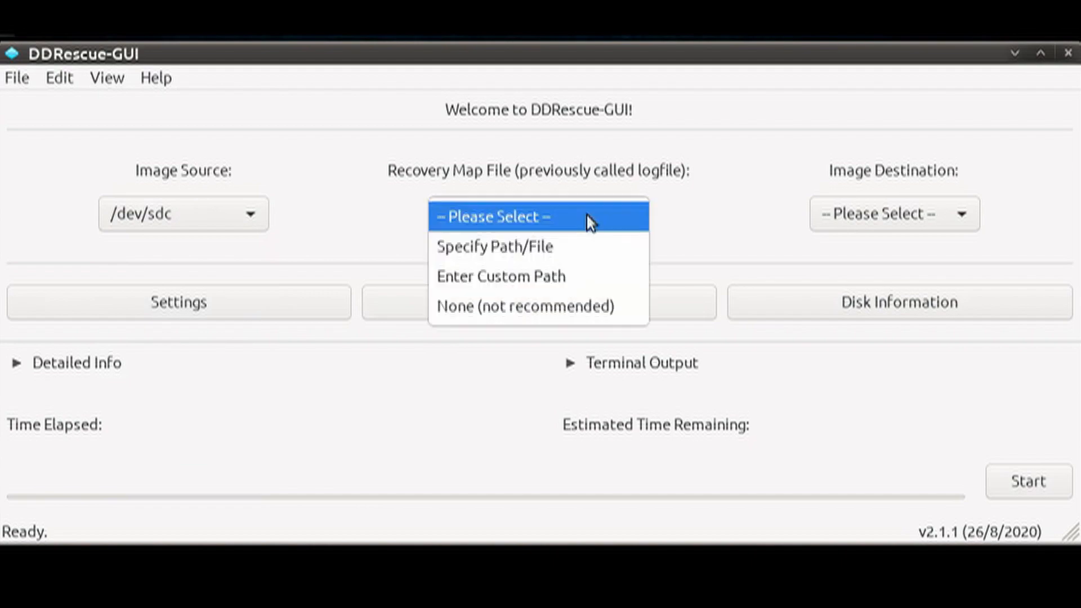
{"action": "left_click", "coordinate": [531, 247]}
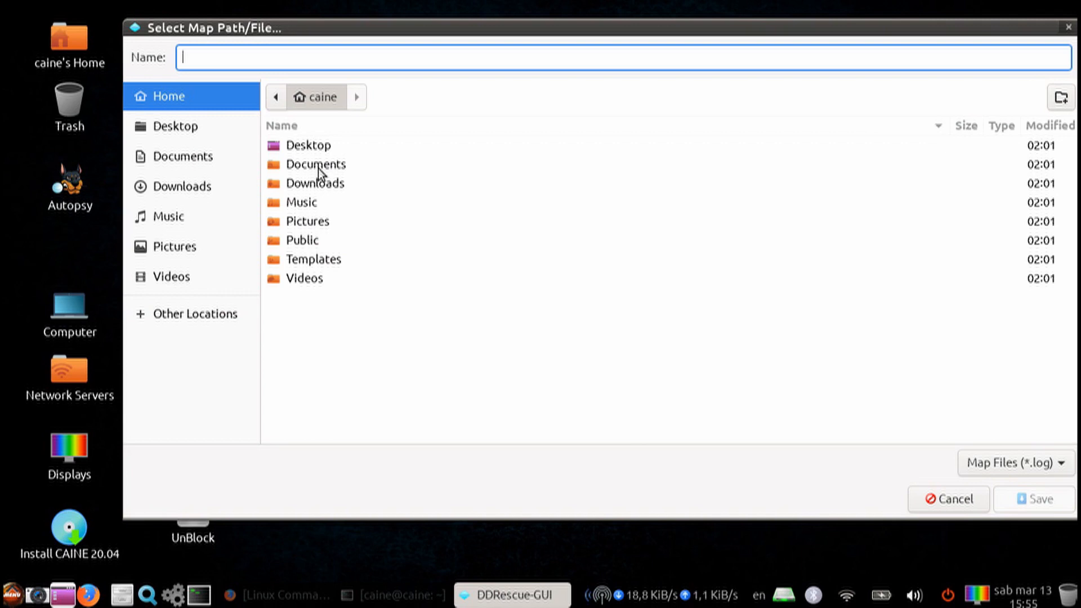
{"action": "left_click", "coordinate": [318, 168]}
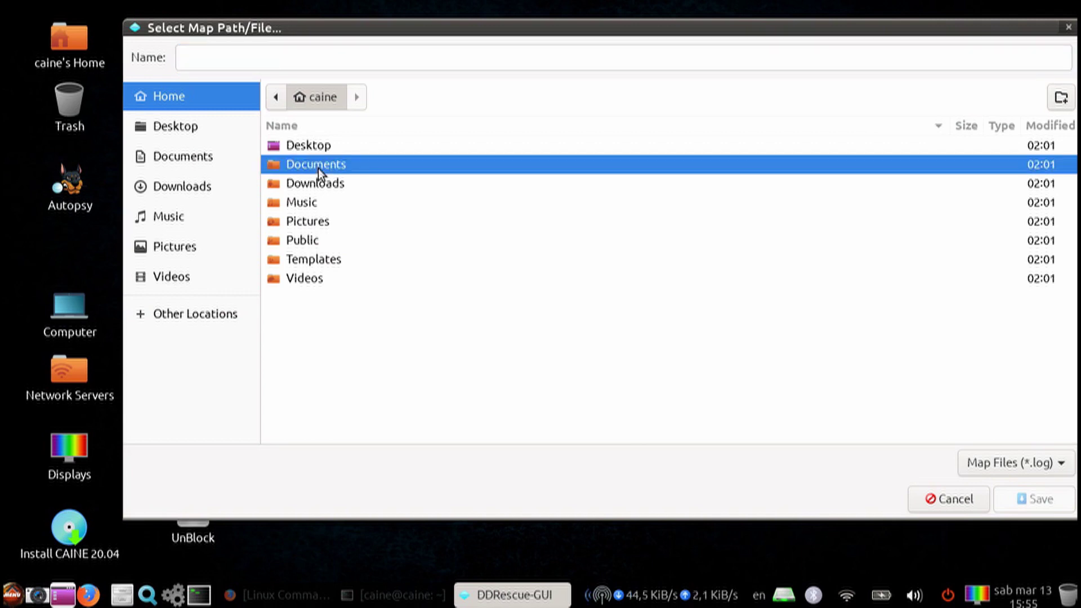
{"action": "left_click", "coordinate": [378, 60]}
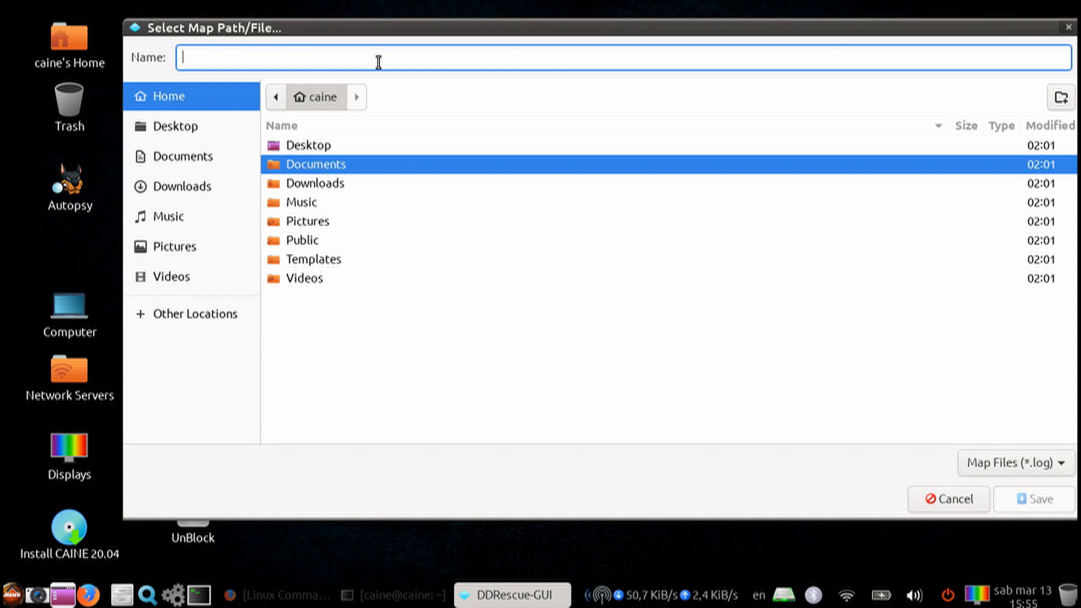
{"action": "type", "text": "BM75309"}
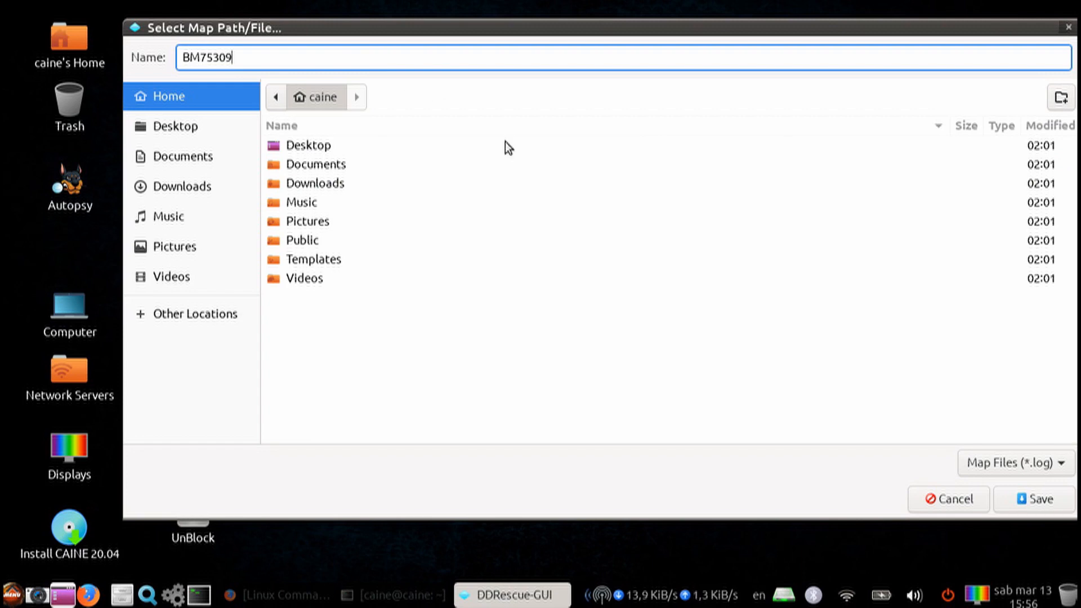
{"action": "left_click", "coordinate": [1008, 496]}
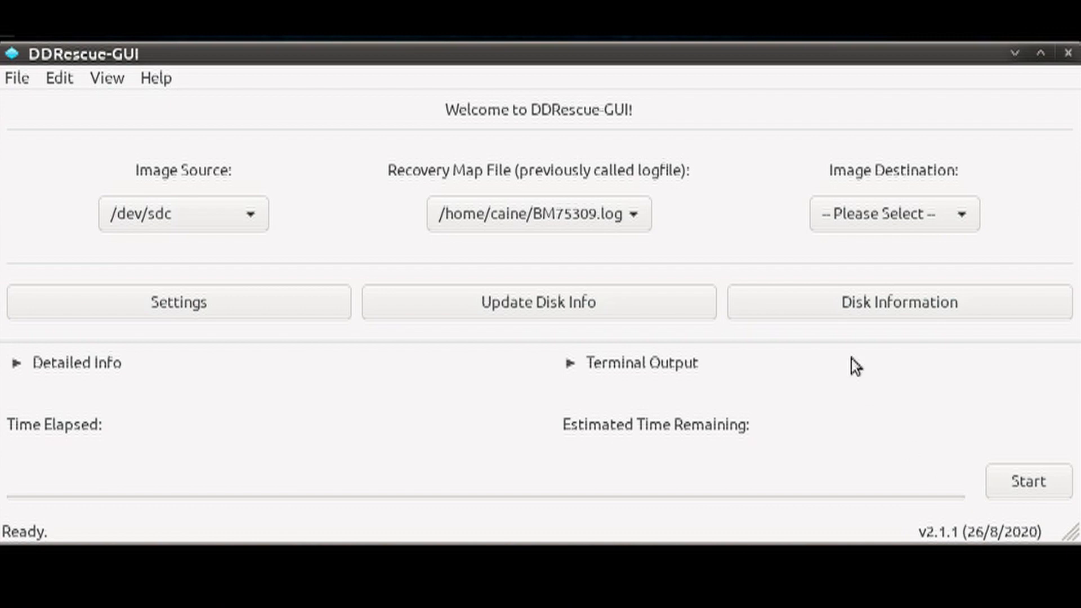
Step: Save the output image as /home/caine/BM75309.img via the Specify Path/File destination option
{"action": "left_click", "coordinate": [894, 213]}
{"action": "left_click", "coordinate": [875, 275]}
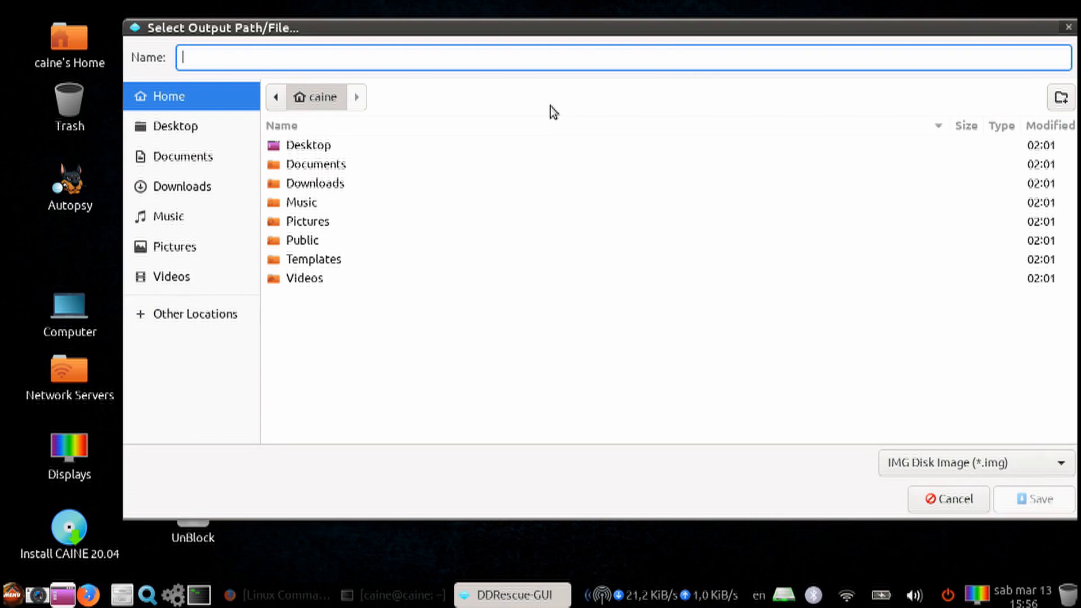
{"action": "type", "text": "BM75309"}
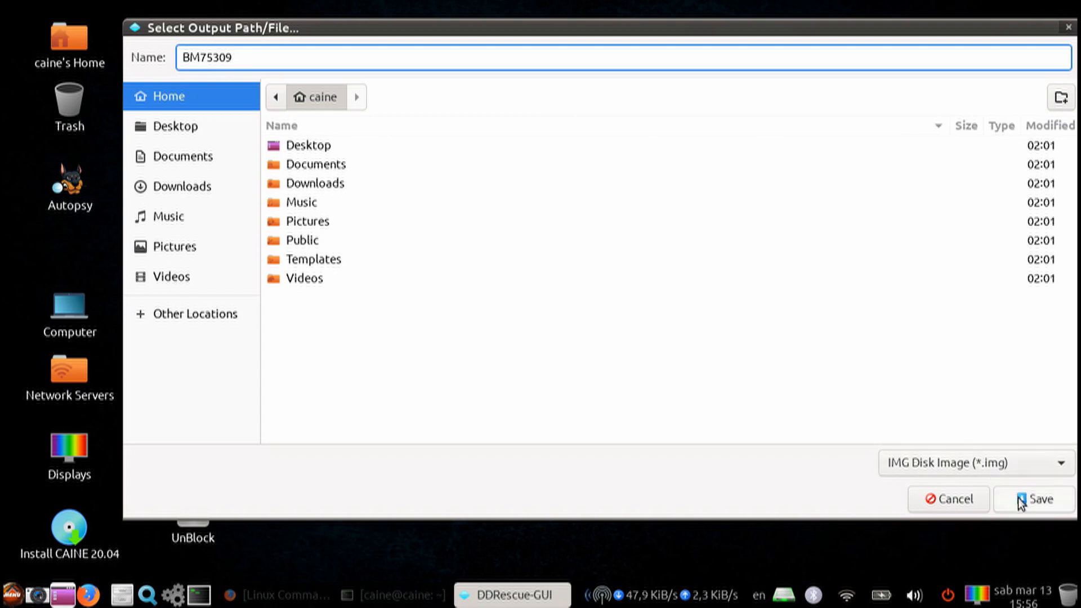
{"action": "left_click", "coordinate": [1035, 499]}
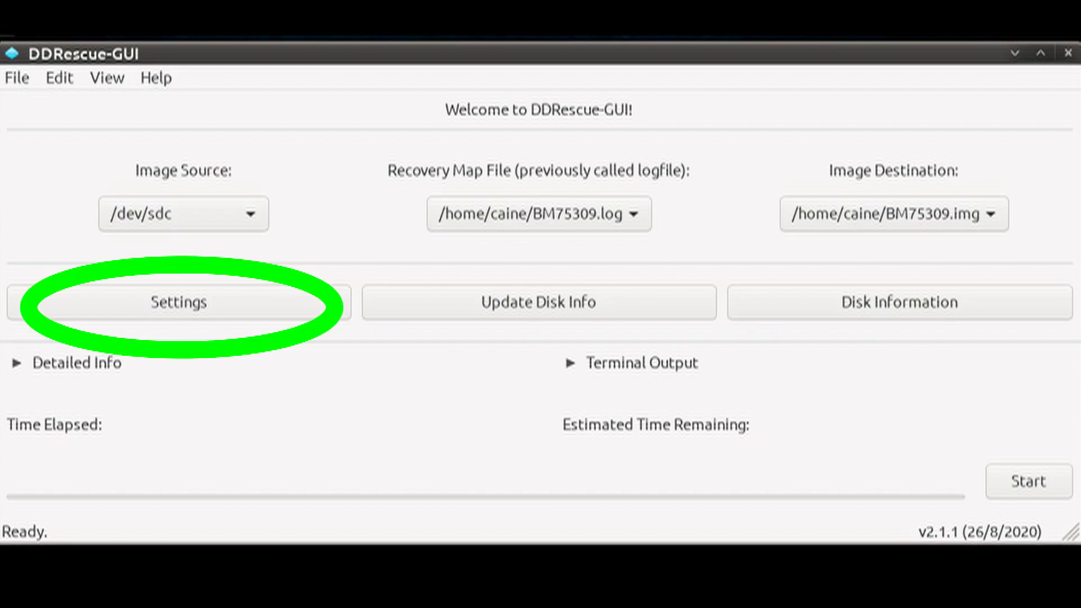
Step: Show the Settings dialog with its default recovery options and centre it on screen
{"action": "left_click", "coordinate": [221, 303]}
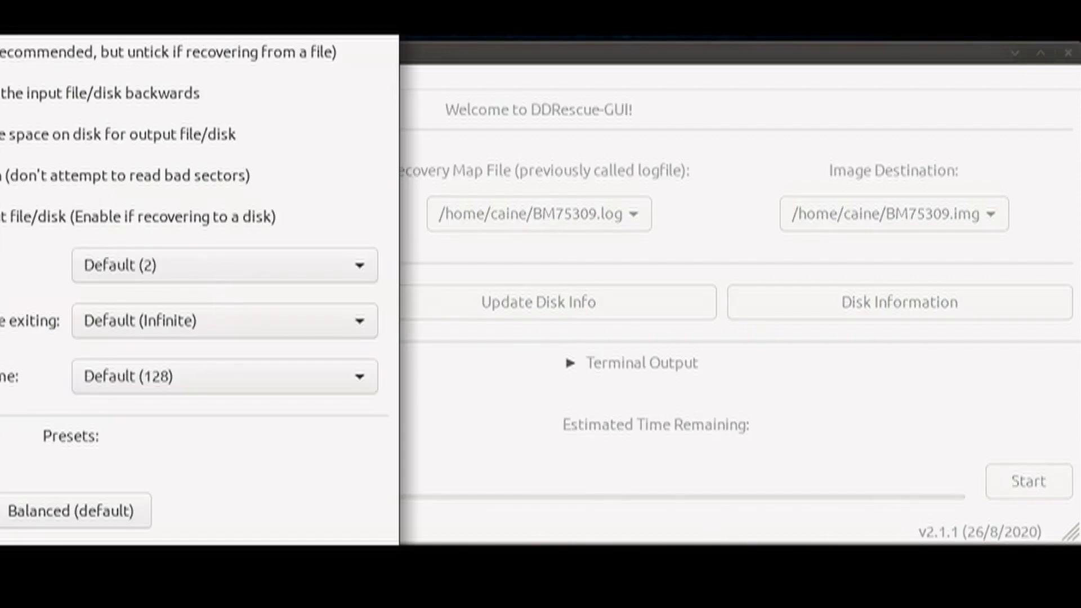
{"action": "left_click_drag", "start_coordinate": [199, 46], "coordinate": [589, 37]}
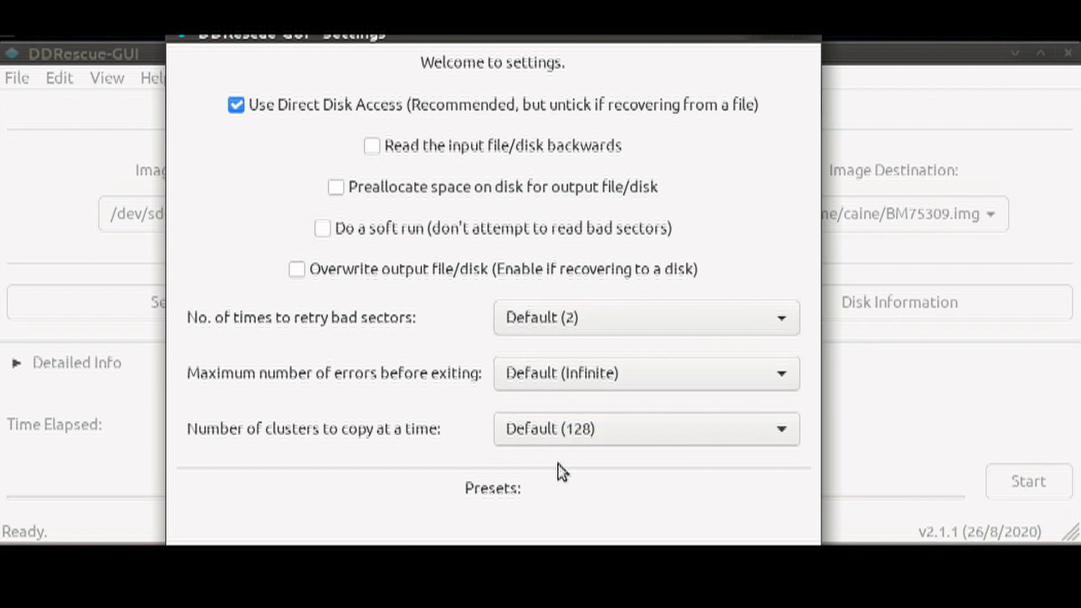
{"action": "left_click", "coordinate": [782, 324]}
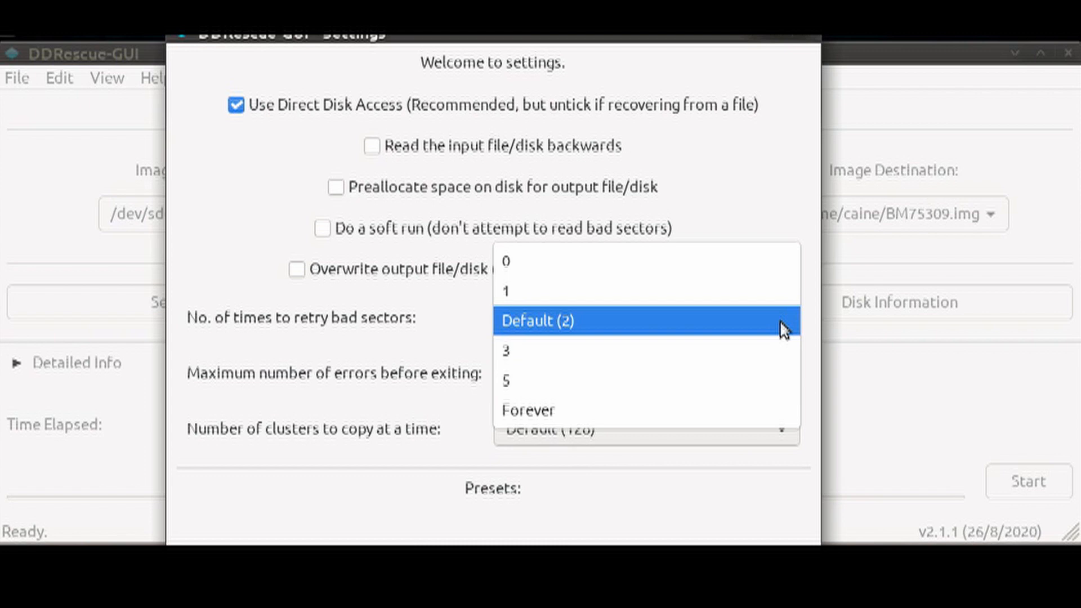
{"action": "left_click", "coordinate": [784, 328]}
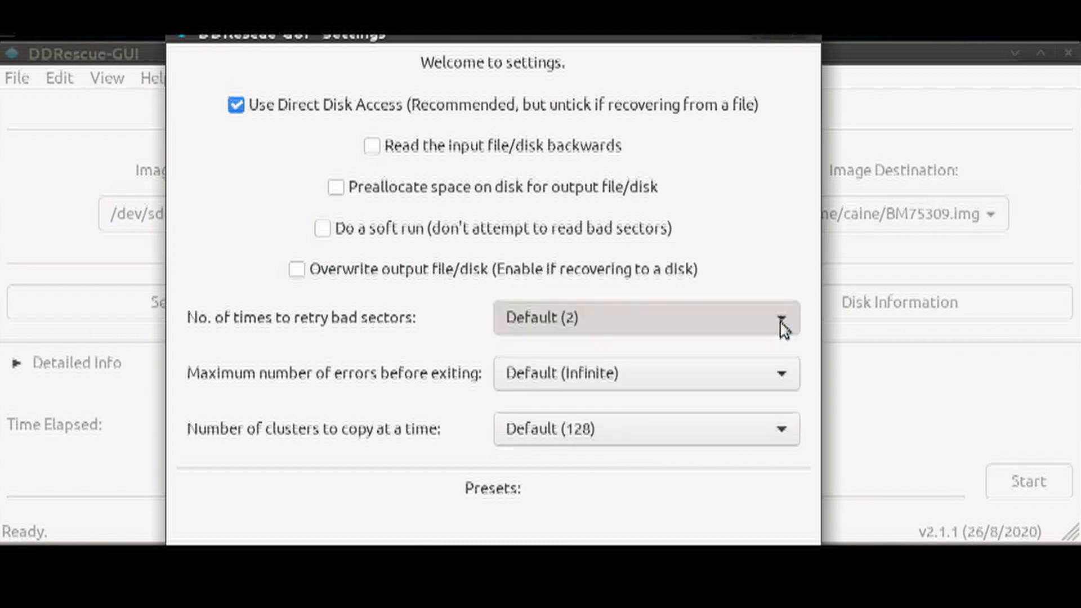
{"action": "left_click", "coordinate": [782, 378]}
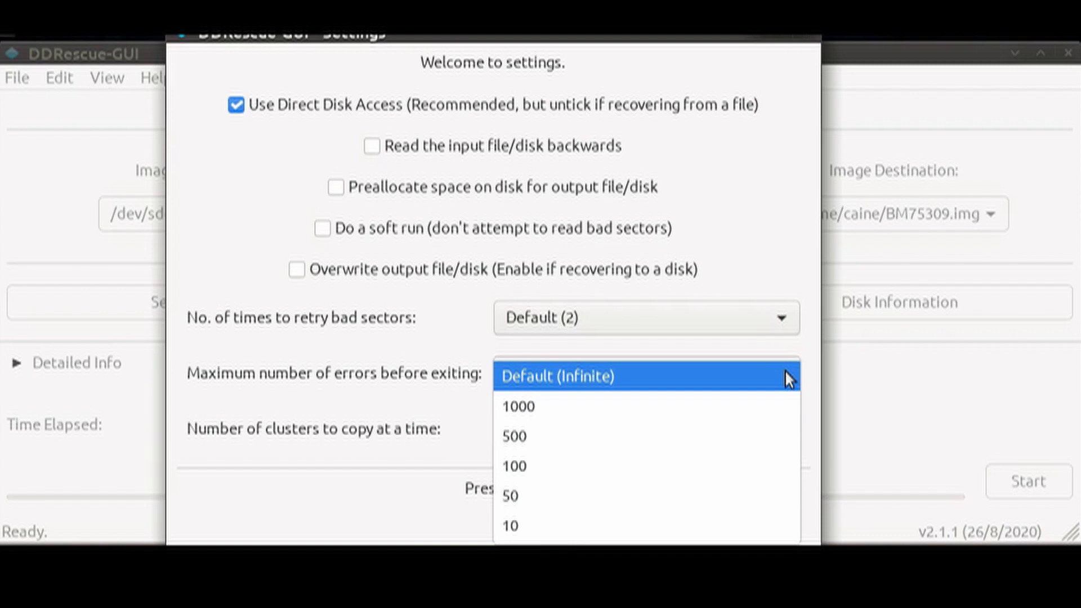
{"action": "left_click", "coordinate": [788, 379]}
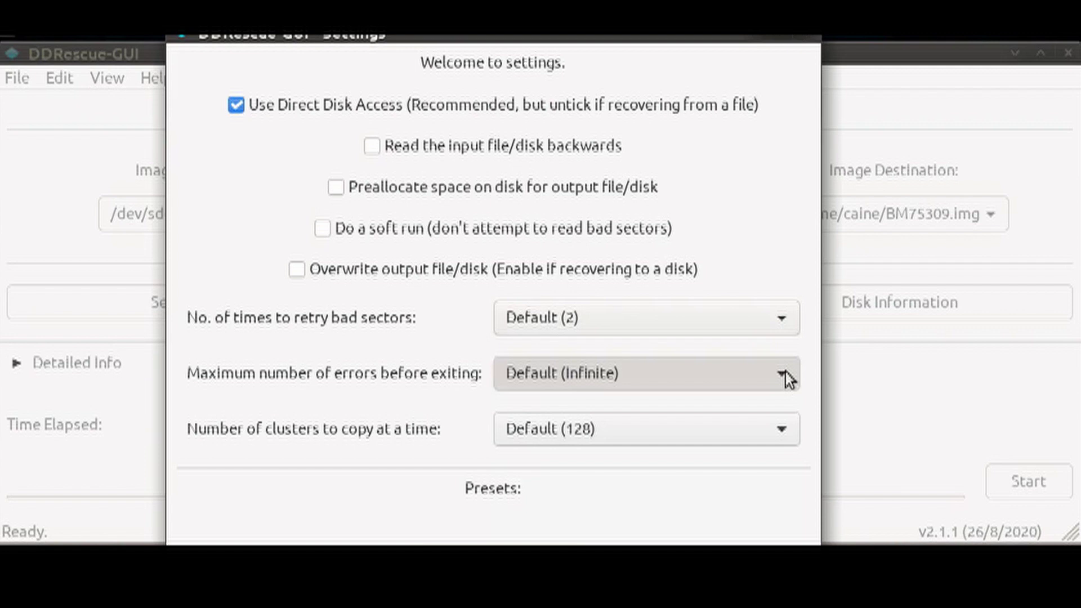
{"action": "left_click", "coordinate": [784, 429]}
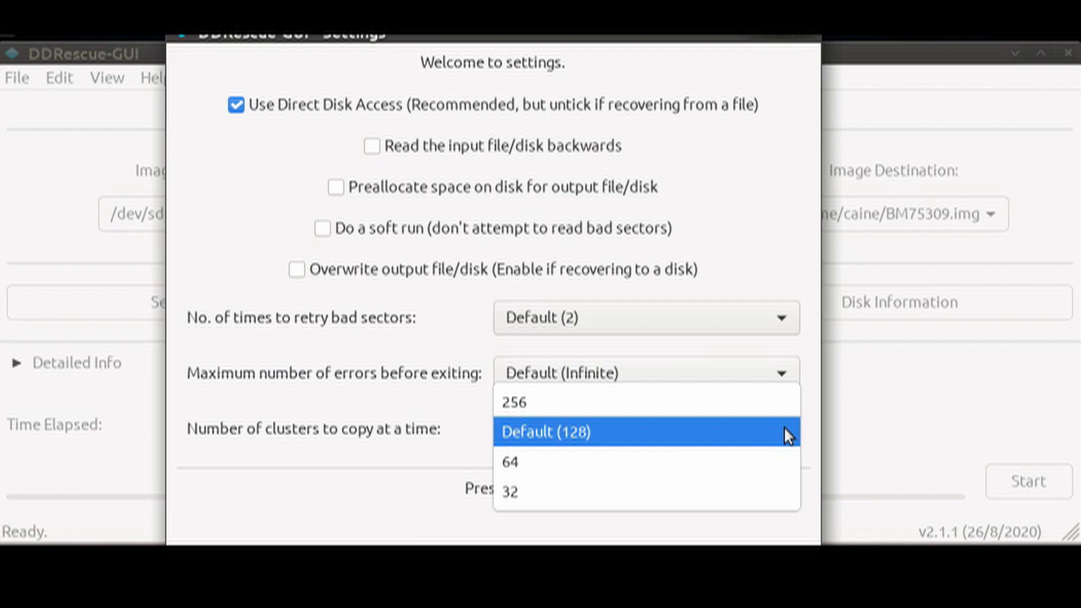
Step: Try the best and fastest presets, keep Balanced (default), save the settings and start copying /dev/sdc
{"action": "left_click", "coordinate": [787, 436]}
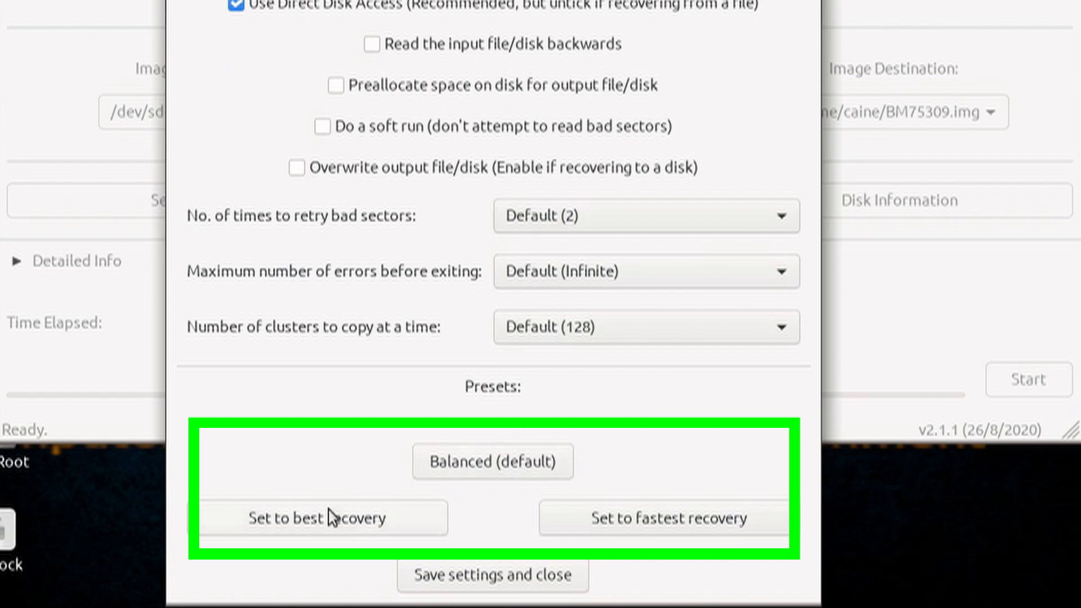
{"action": "left_click", "coordinate": [309, 528]}
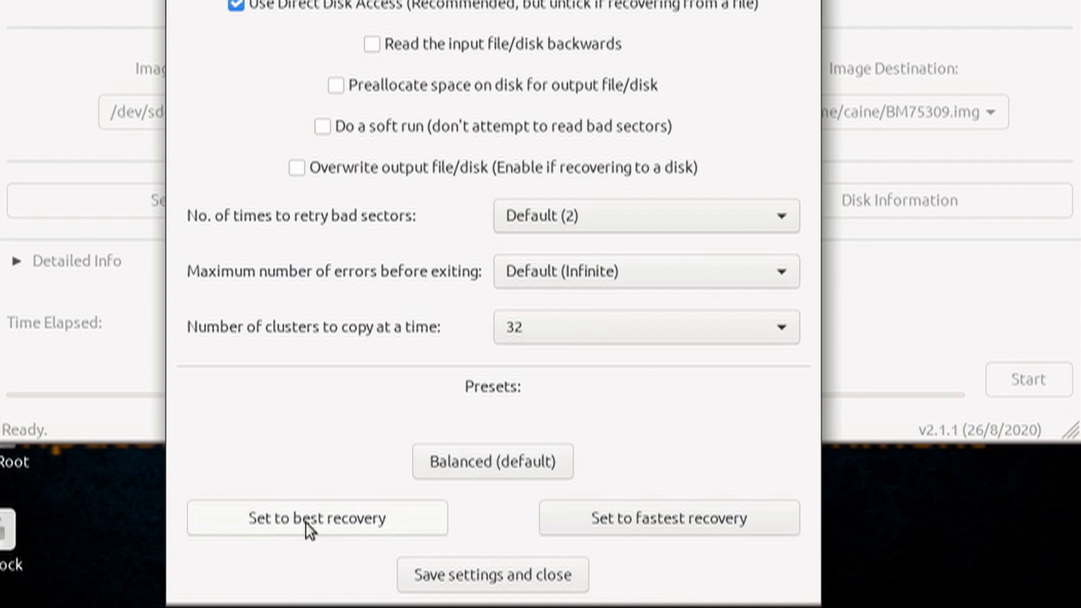
{"action": "left_click", "coordinate": [676, 525]}
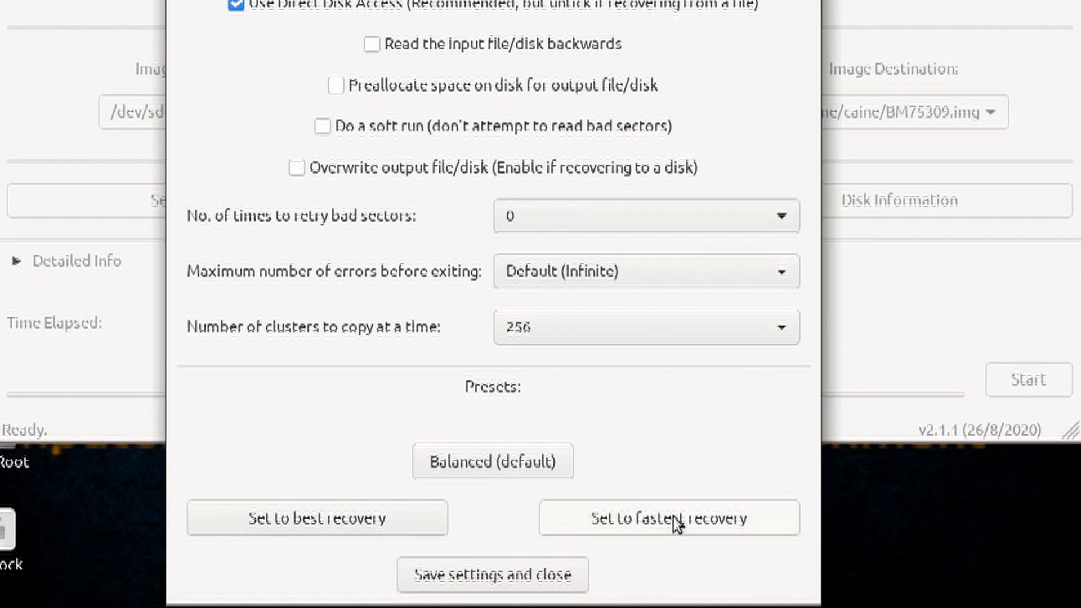
{"action": "left_click", "coordinate": [534, 463]}
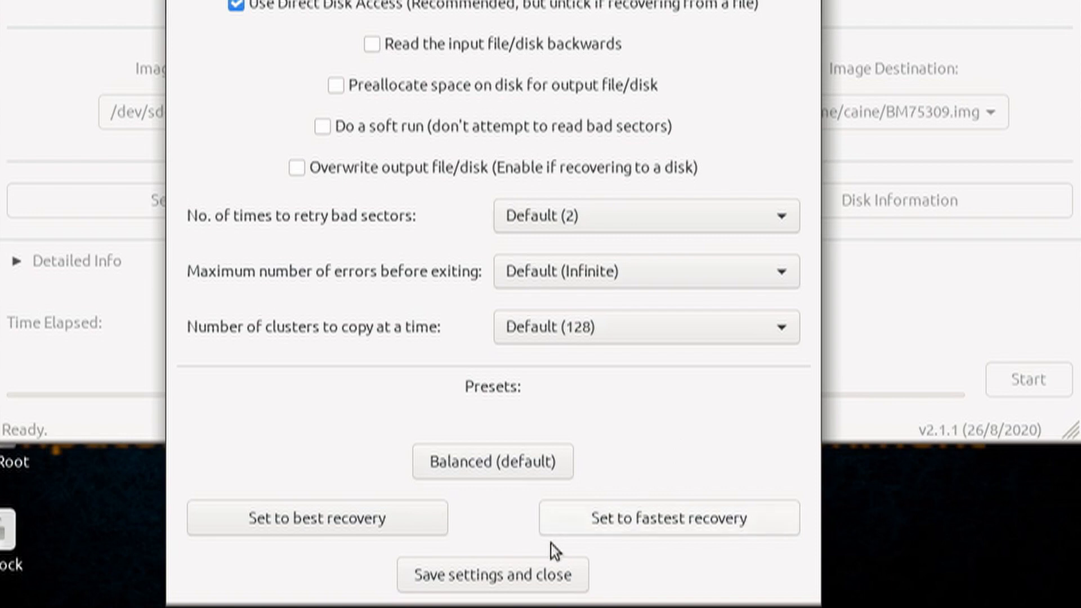
{"action": "left_click", "coordinate": [540, 574]}
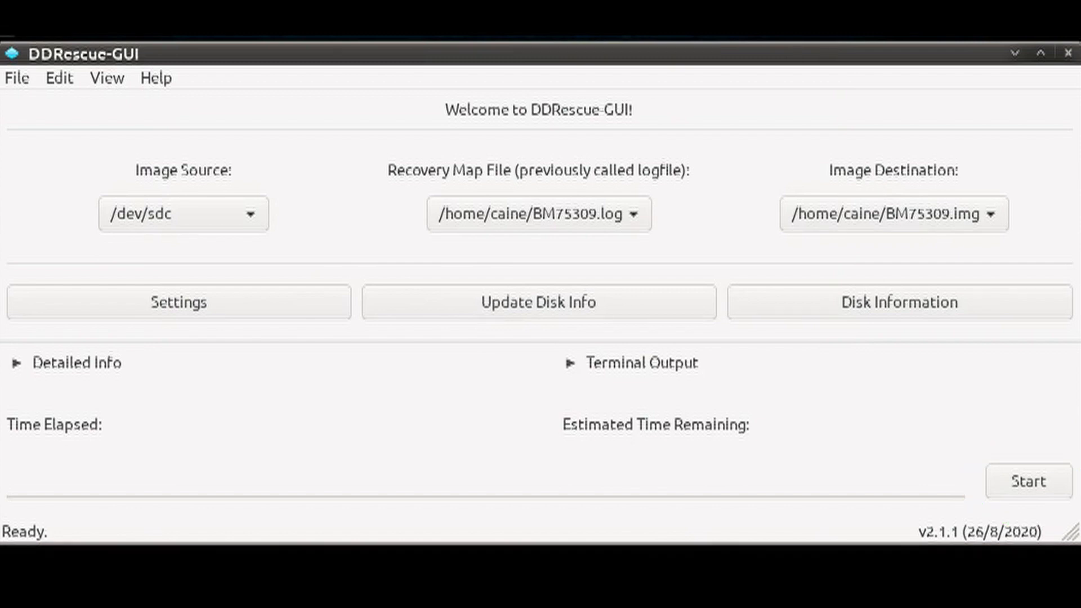
{"action": "left_click", "coordinate": [1028, 481]}
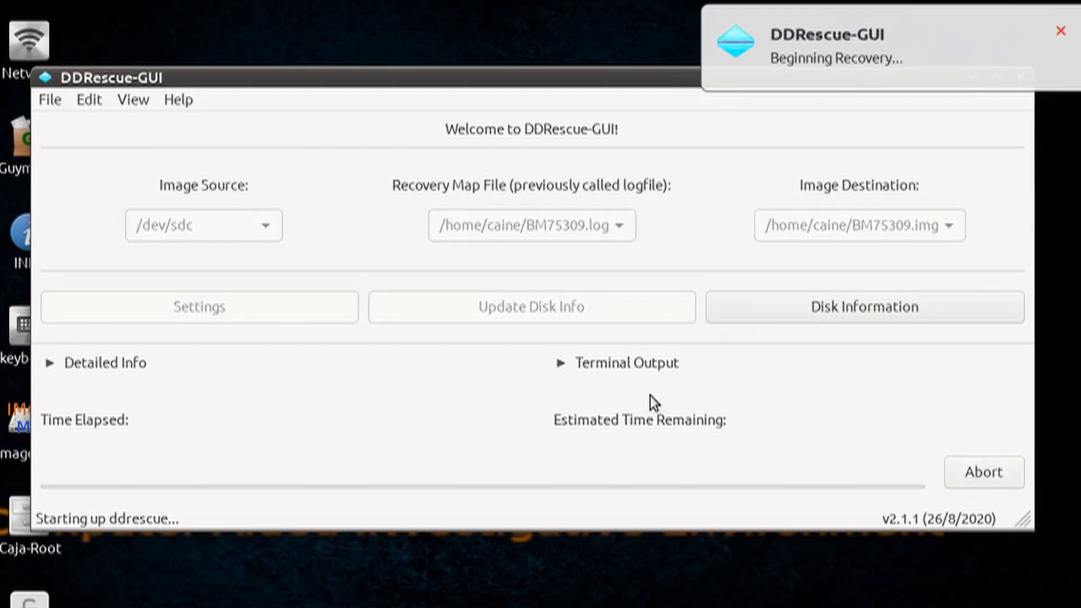
Step: Expand Detailed Info and Terminal Output to watch the ddrescue copy reach 100%
{"action": "left_click", "coordinate": [97, 366]}
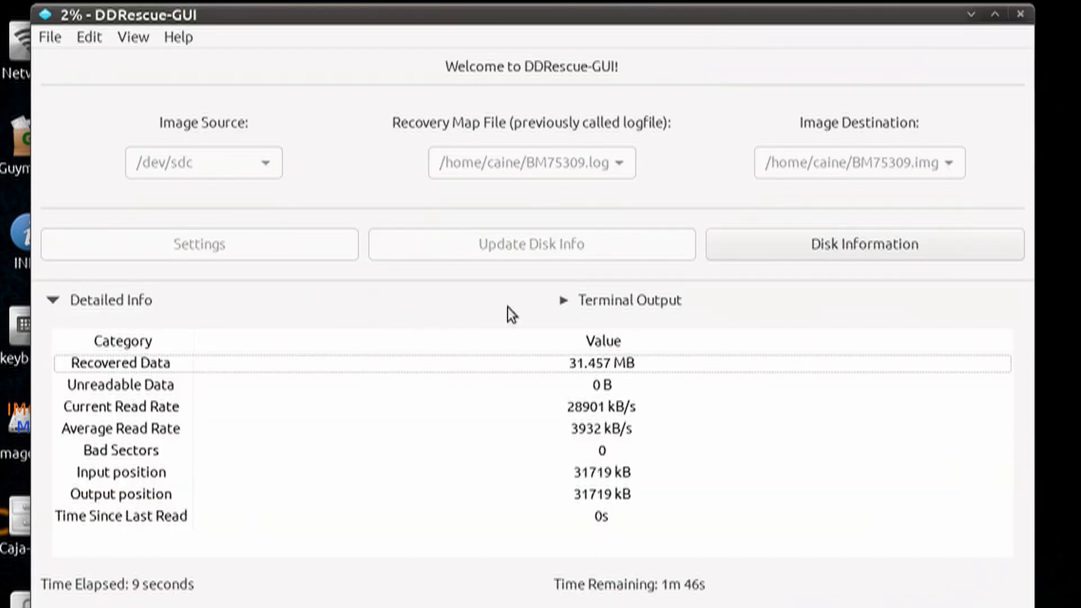
{"action": "left_click", "coordinate": [610, 302]}
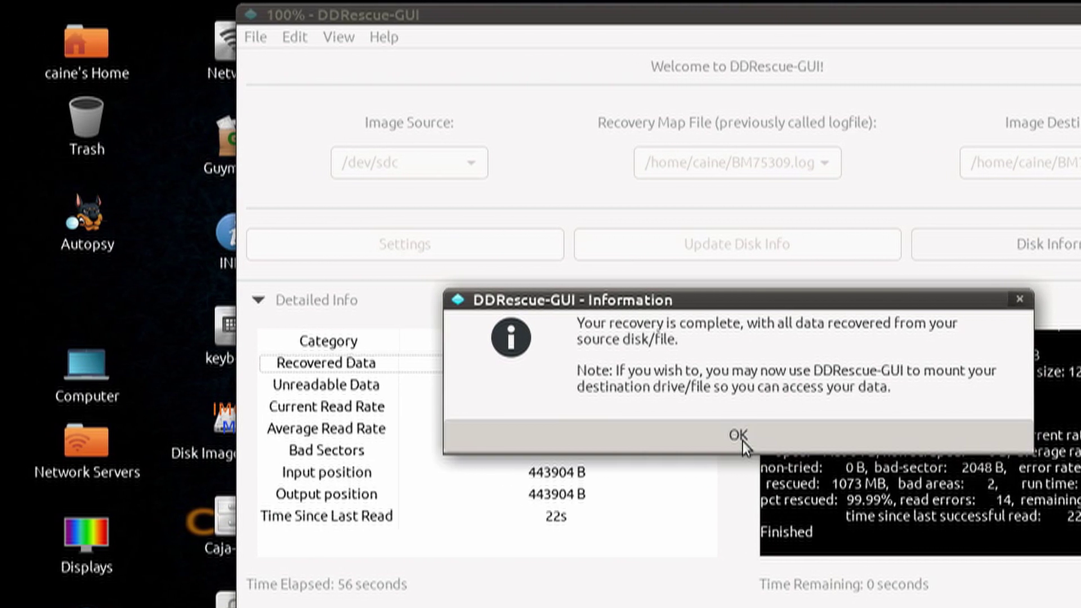
Step: Confirm the recovery-complete notice with OK and choose Quit in the Finished! dialog
{"action": "left_click", "coordinate": [739, 437]}
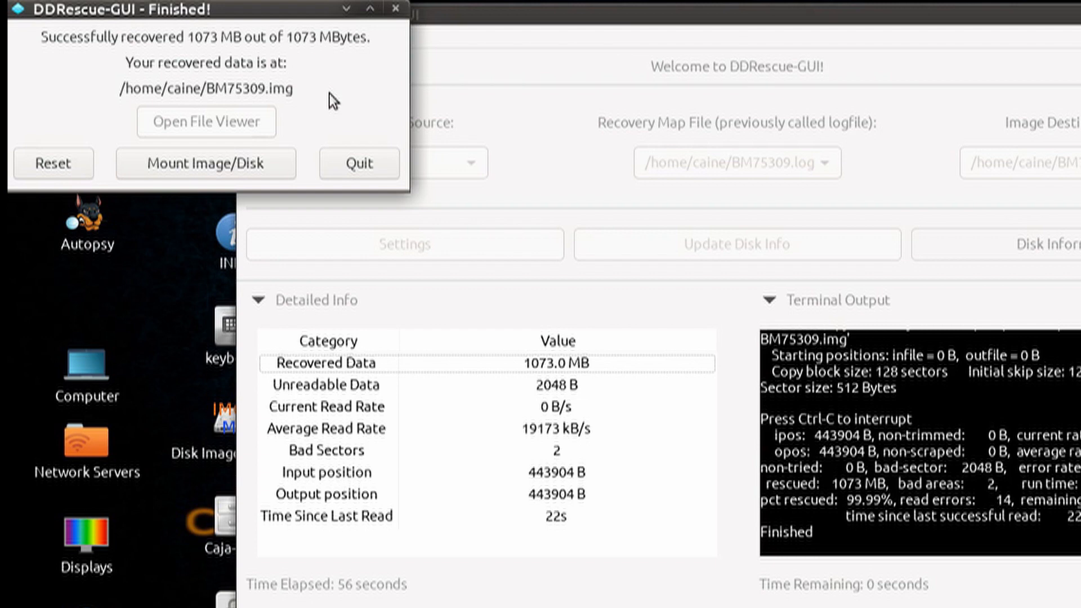
{"action": "left_click", "coordinate": [365, 169]}
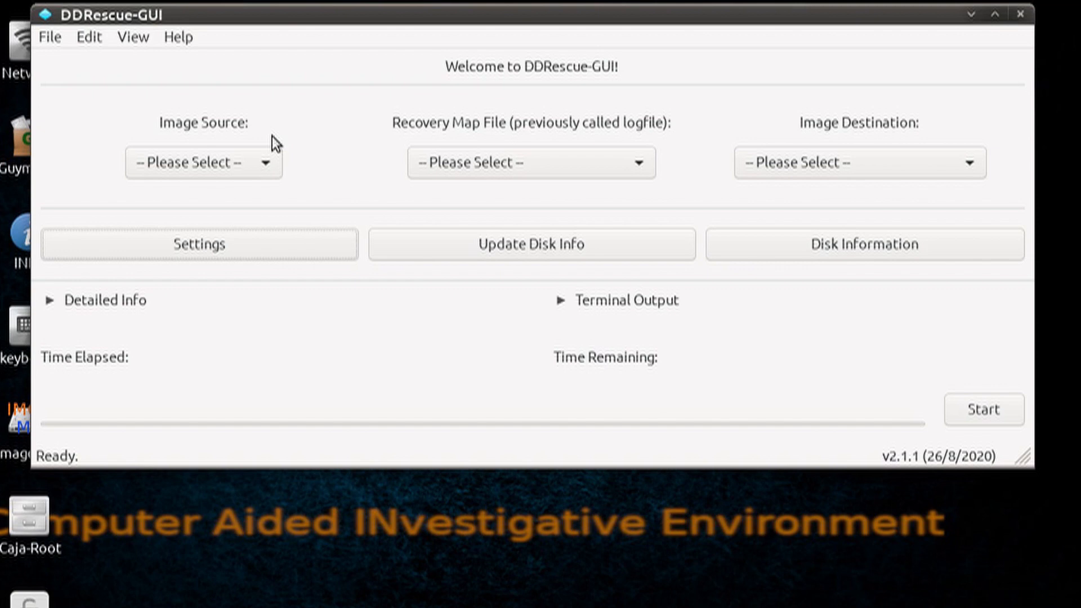
Step: Select /dev/sdc as source and save a new map file named BM75309-demo.log
{"action": "left_click", "coordinate": [254, 162]}
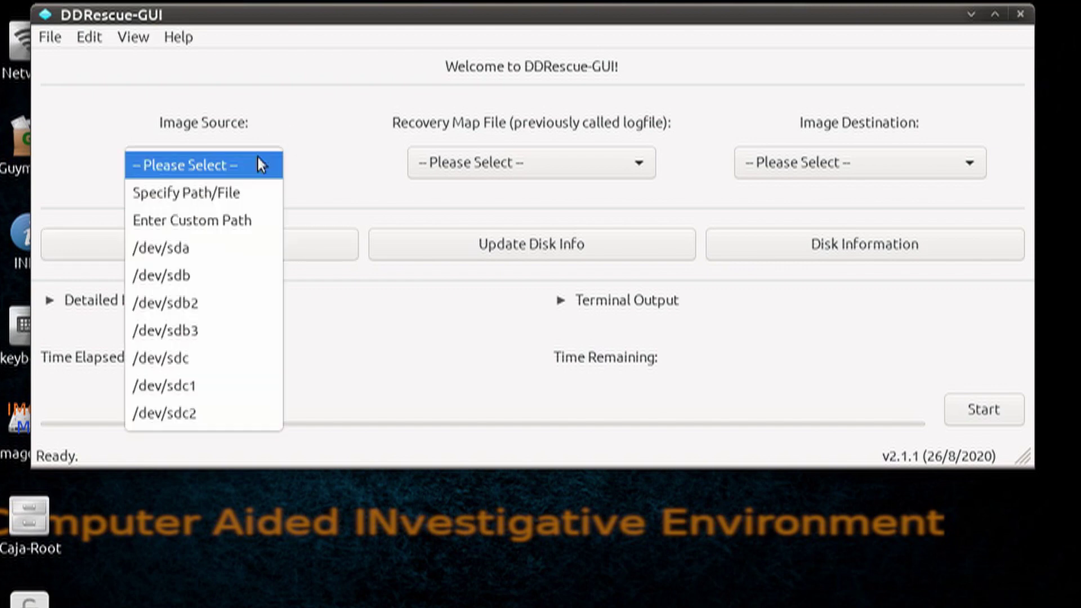
{"action": "left_click", "coordinate": [178, 359]}
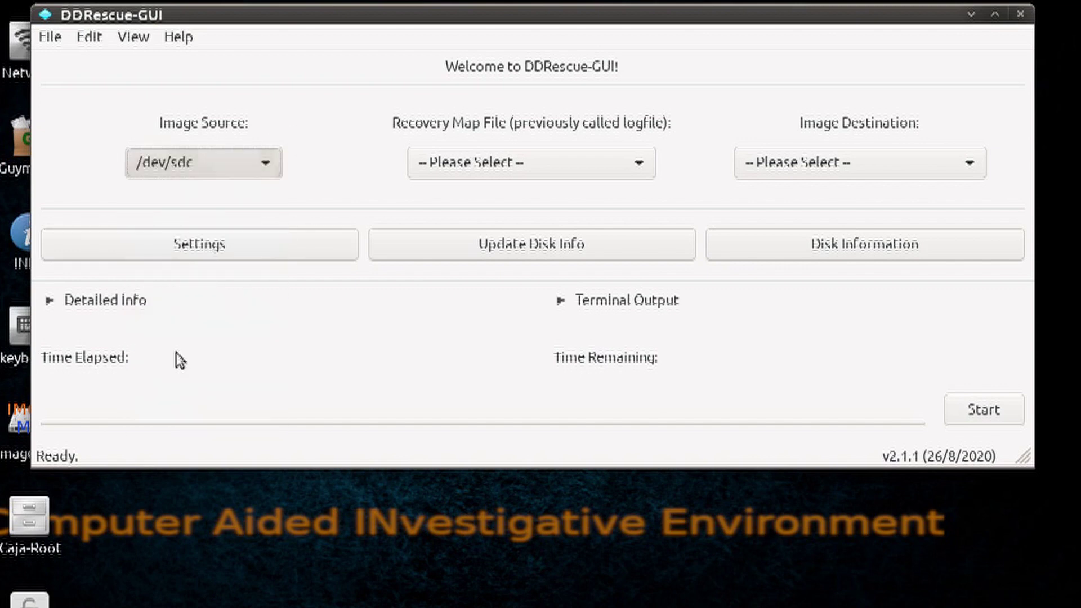
{"action": "left_click", "coordinate": [451, 163]}
{"action": "left_click", "coordinate": [448, 192]}
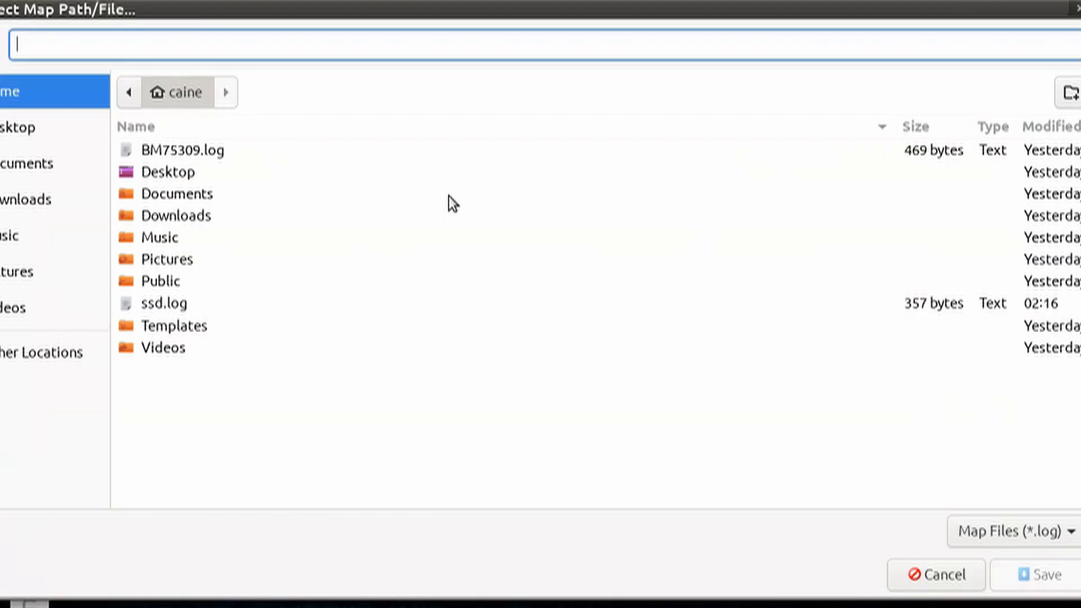
{"action": "type", "text": "BM"}
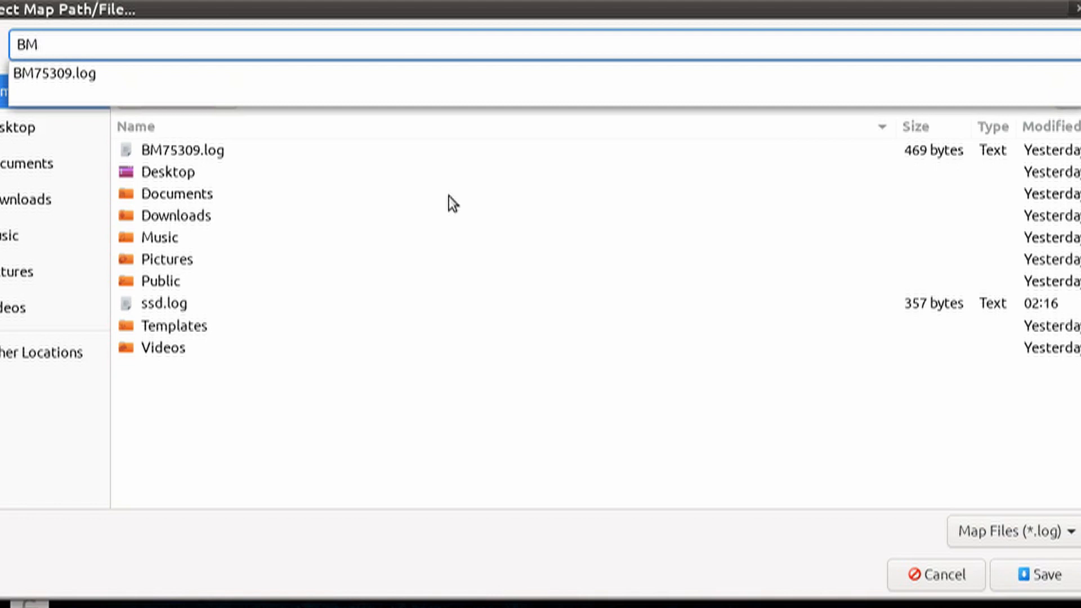
{"action": "type", "text": "75309-demo"}
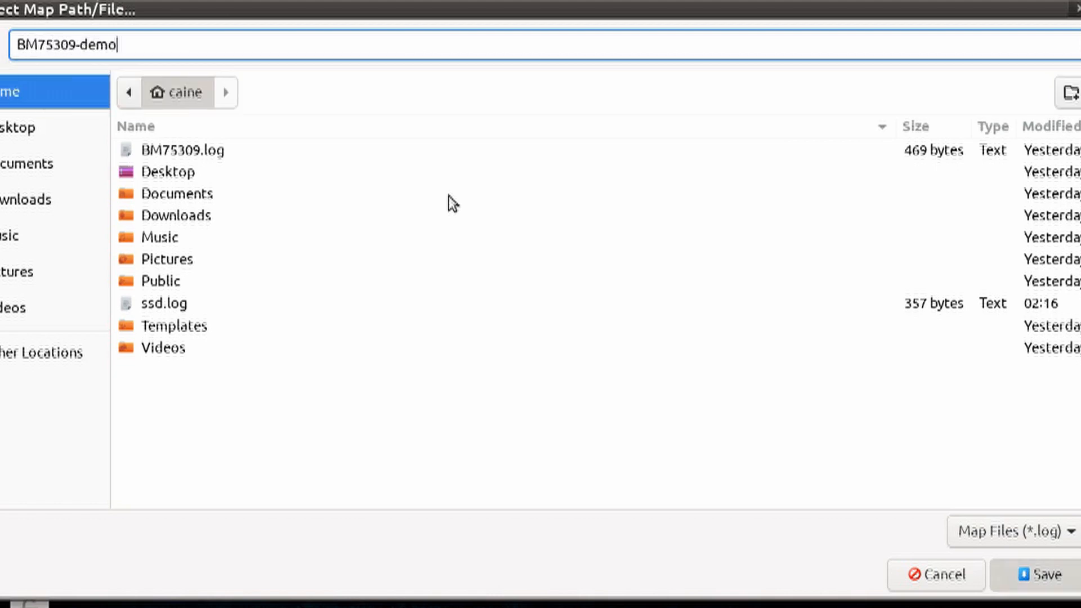
{"action": "key", "text": "Return"}
Step: Save the new destination image as BM75309-demo.img via Specify Path/File
{"action": "left_click", "coordinate": [861, 163]}
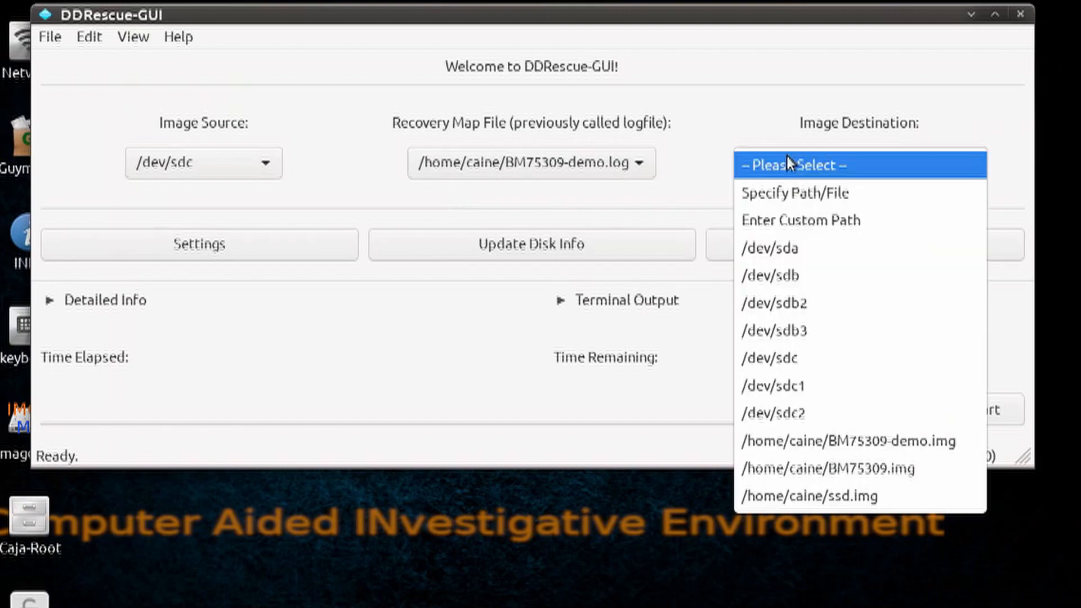
{"action": "left_click", "coordinate": [786, 188]}
{"action": "type", "text": "BM"}
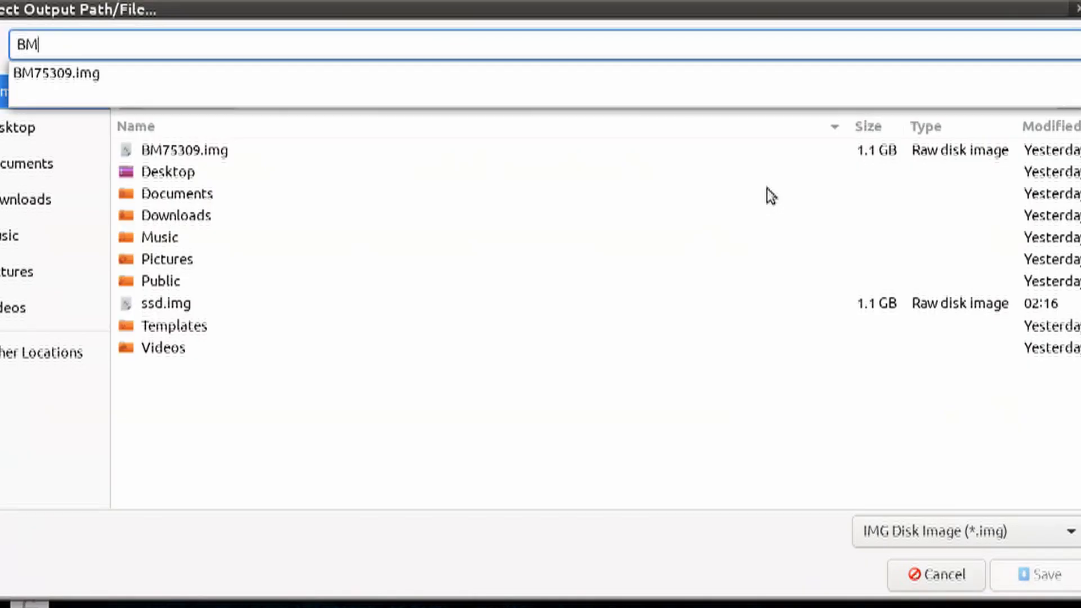
{"action": "type", "text": "75309-demo"}
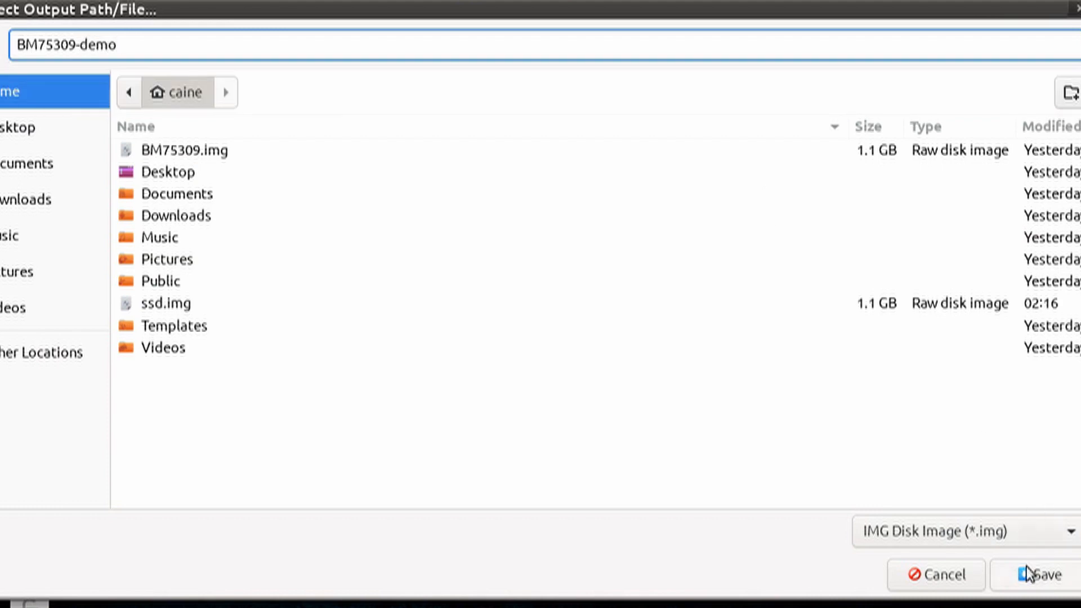
{"action": "left_click", "coordinate": [1039, 575]}
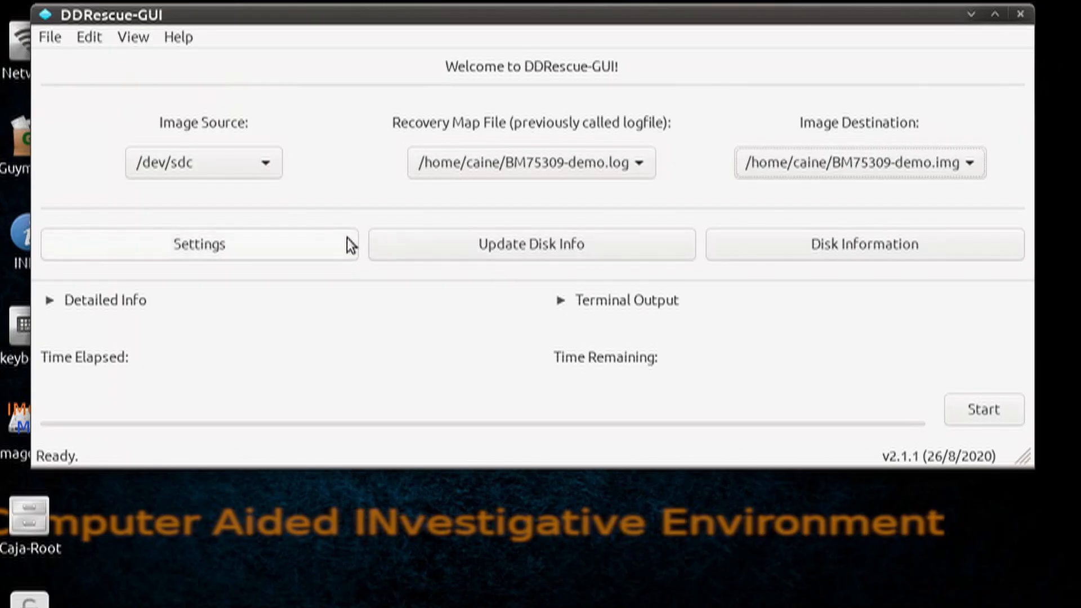
Step: Set bad-sector retries 0, max errors before exiting 10 and 256 clusters per copy, then save the settings
{"action": "left_click", "coordinate": [348, 244]}
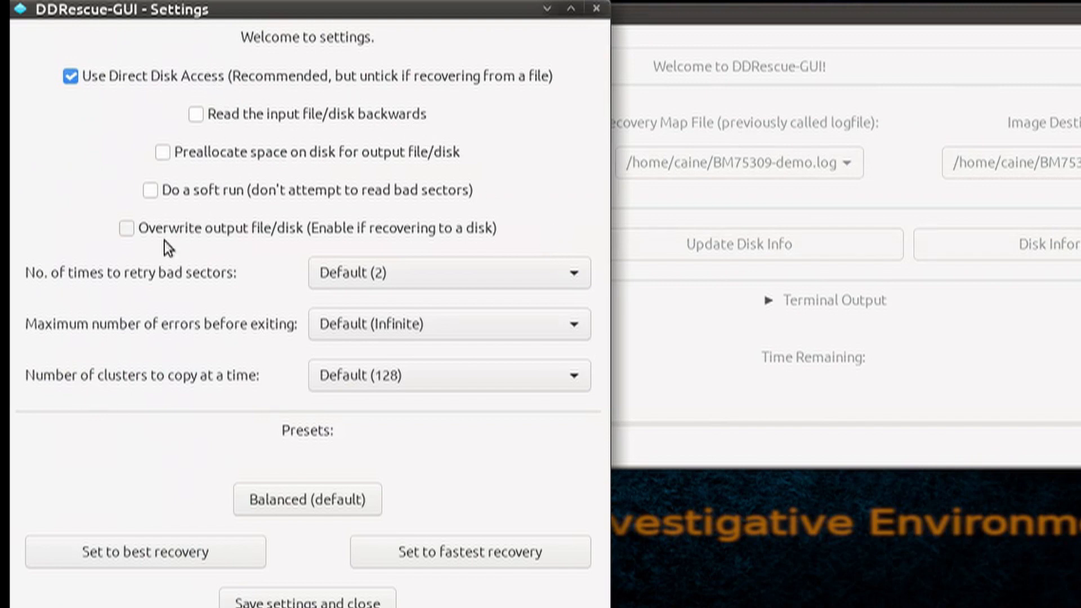
{"action": "left_click", "coordinate": [342, 280]}
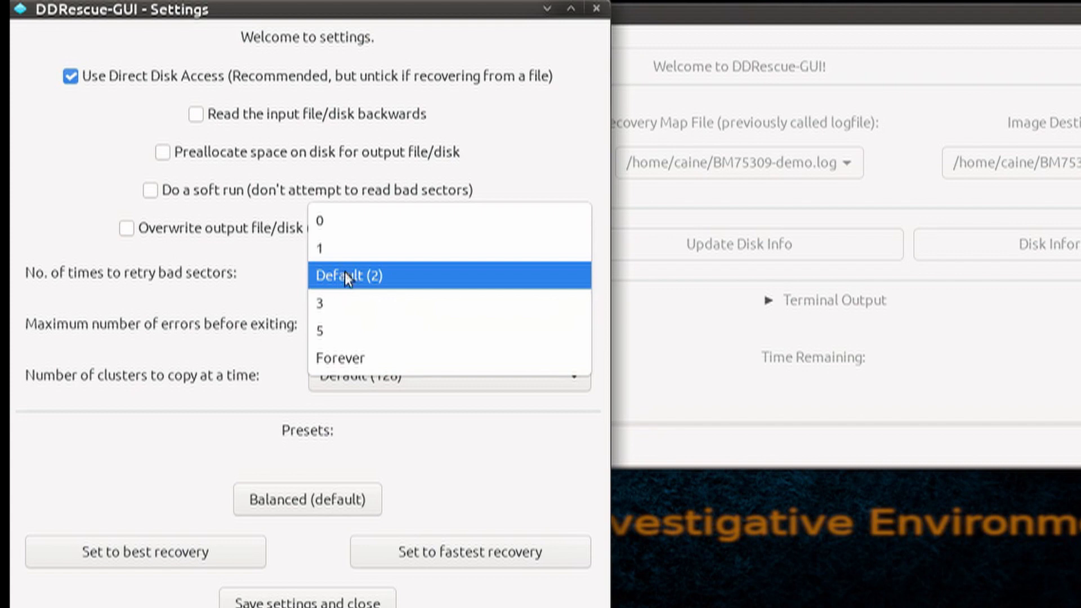
{"action": "left_click", "coordinate": [384, 220]}
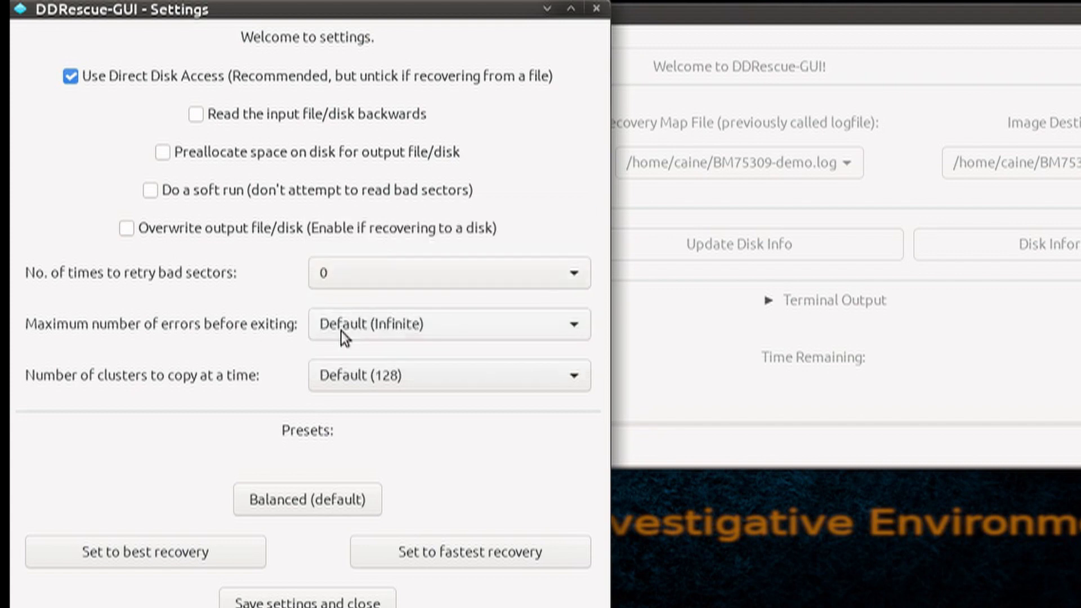
{"action": "left_click", "coordinate": [360, 323]}
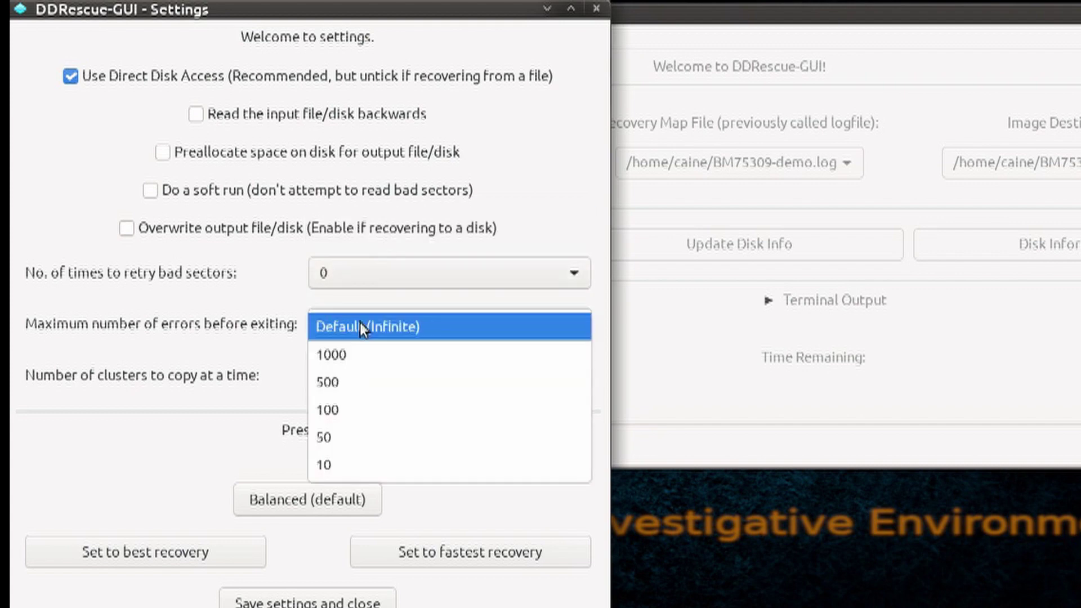
{"action": "left_click", "coordinate": [332, 464]}
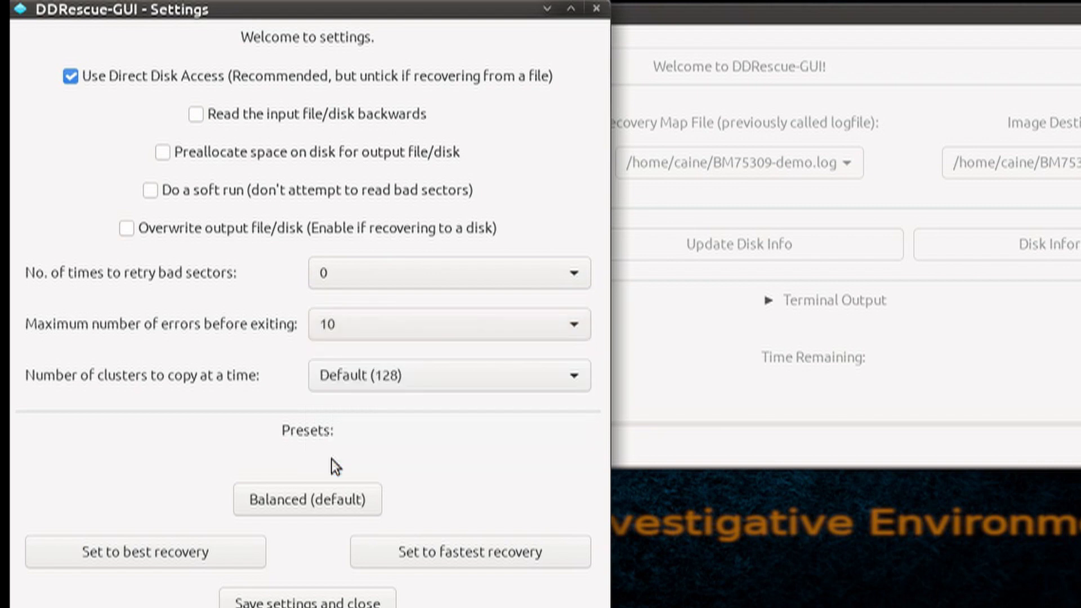
{"action": "left_click", "coordinate": [412, 381]}
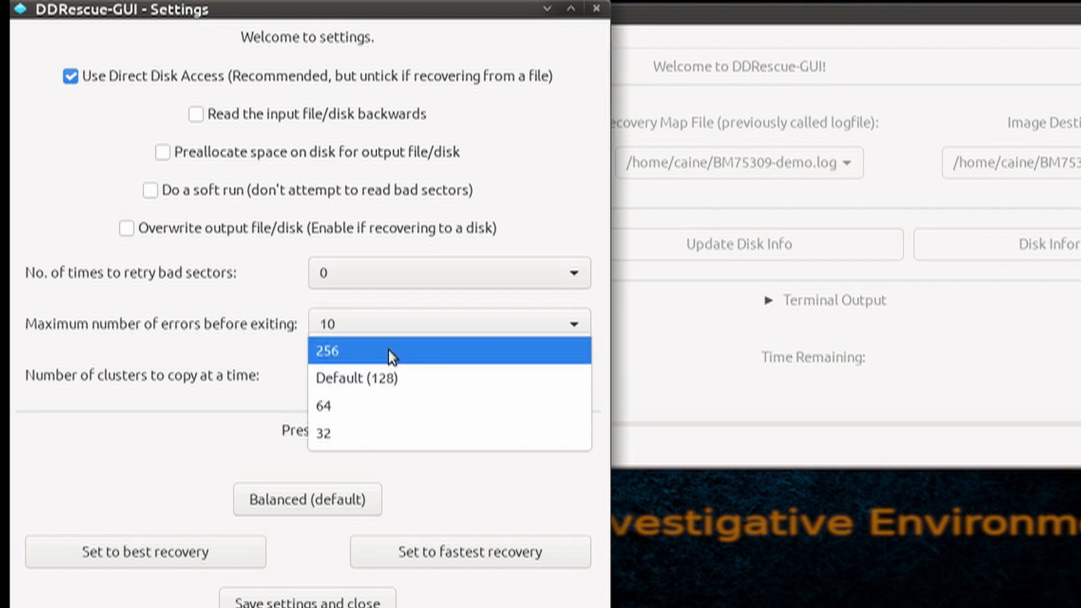
{"action": "left_click", "coordinate": [392, 356]}
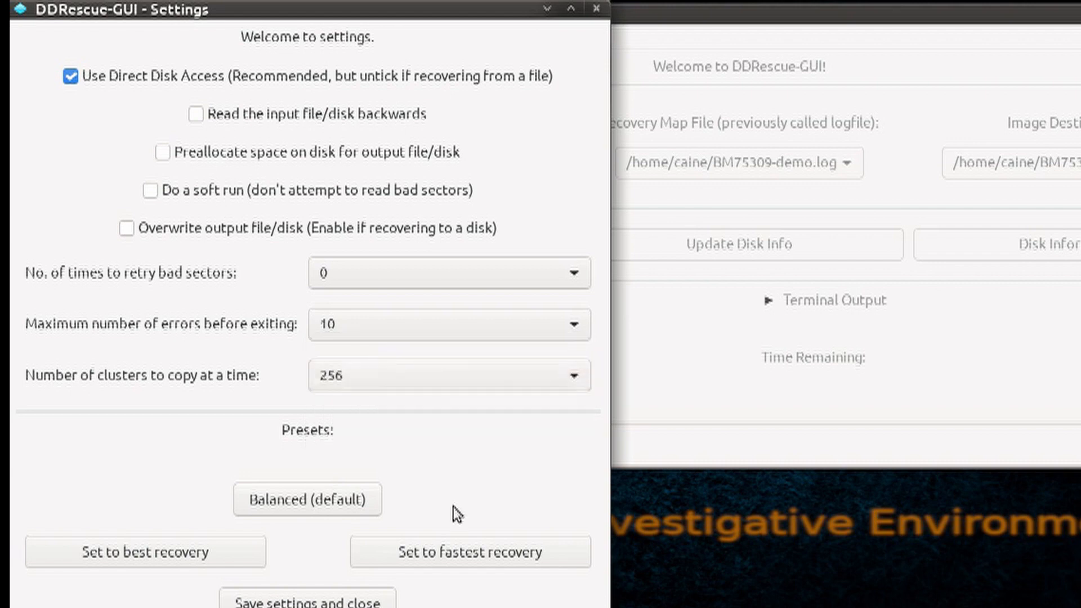
{"action": "left_click", "coordinate": [308, 602]}
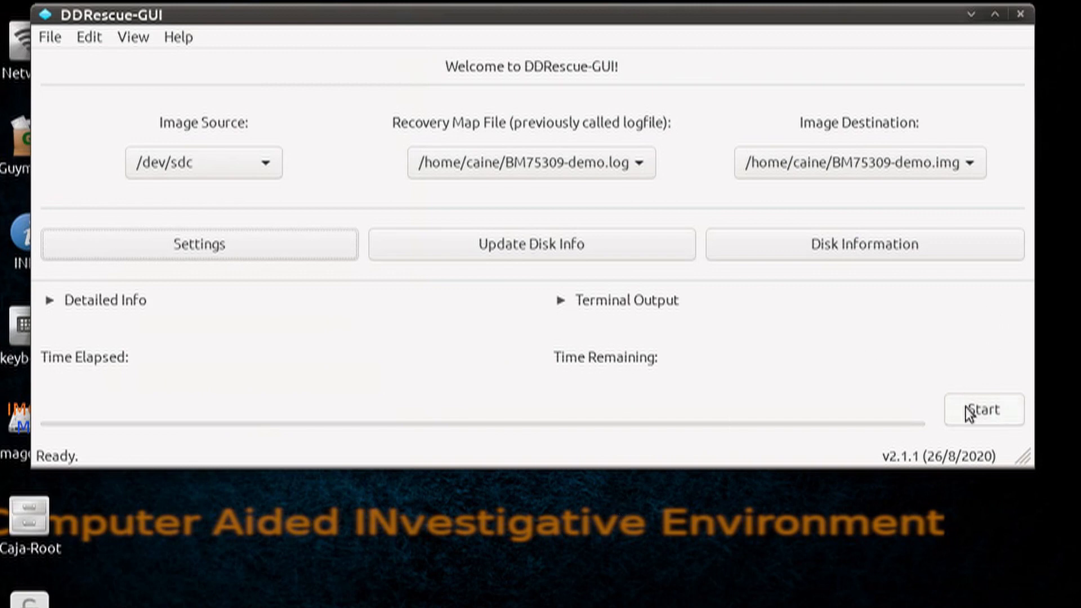
Step: Start imaging /dev/sdc with Terminal Output and Detailed Info shown until the 'Too many bad areas' error
{"action": "left_click", "coordinate": [965, 407]}
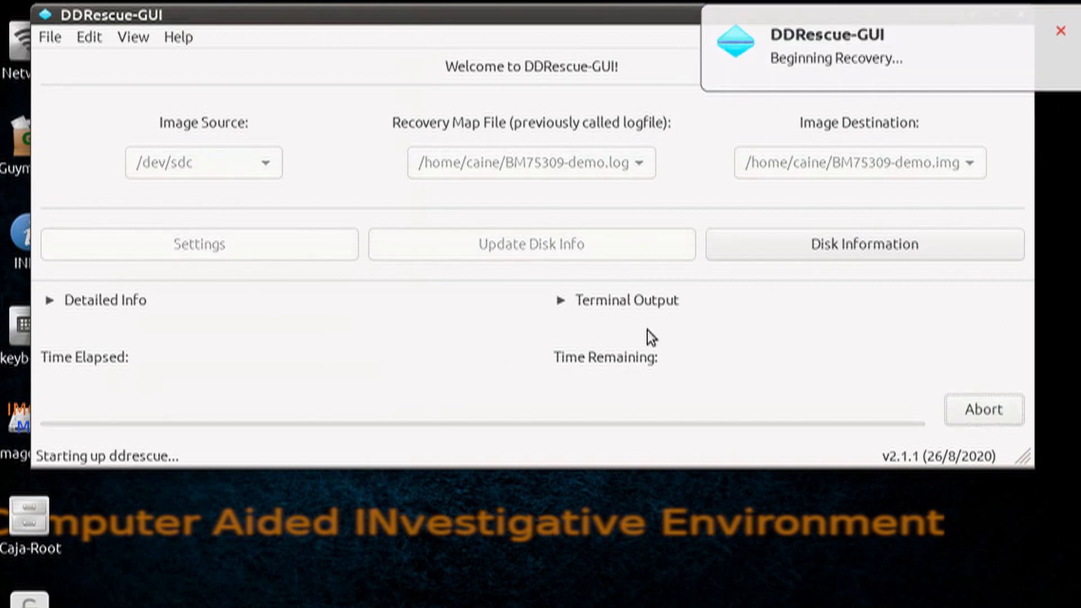
{"action": "left_click", "coordinate": [563, 302]}
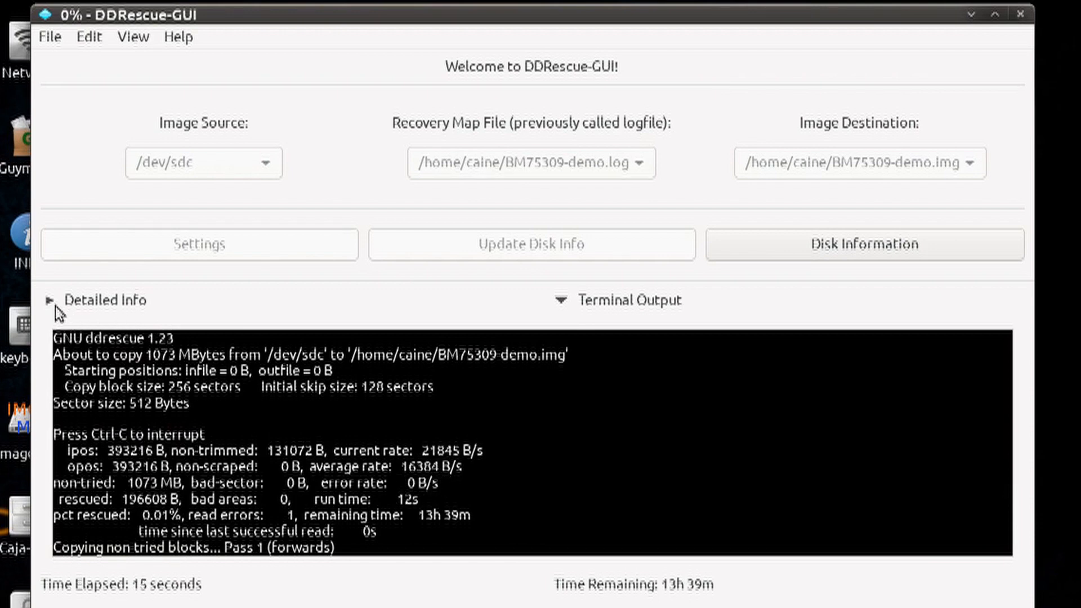
{"action": "left_click", "coordinate": [50, 301]}
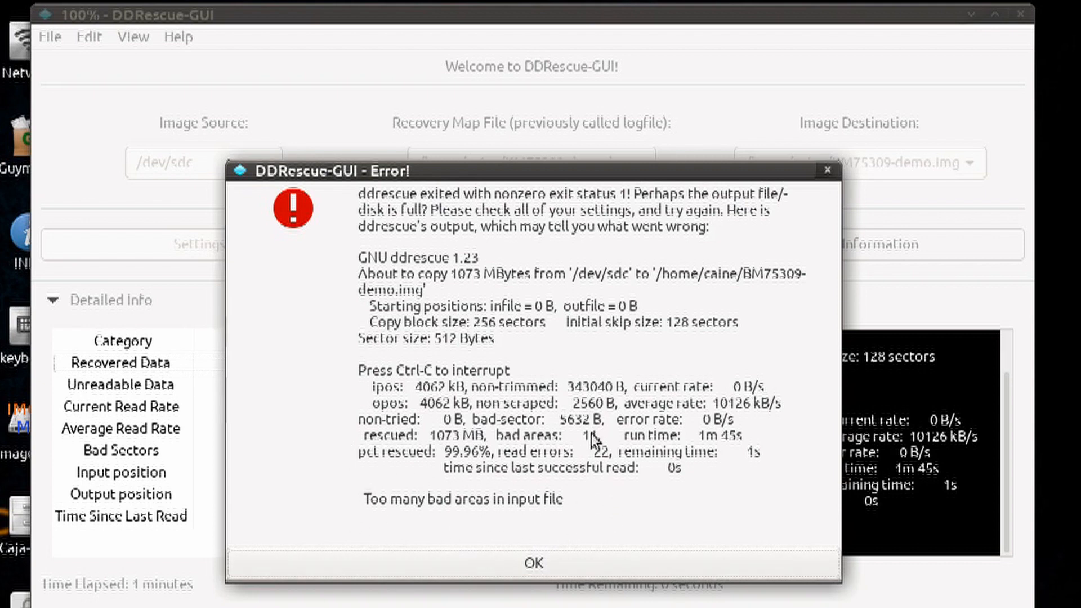
Step: Dismiss the bad-areas error and select /dev/sdc, BM75309-demo.log and BM75309-demo.img, accepting the existing image to resume
{"action": "left_click", "coordinate": [535, 564]}
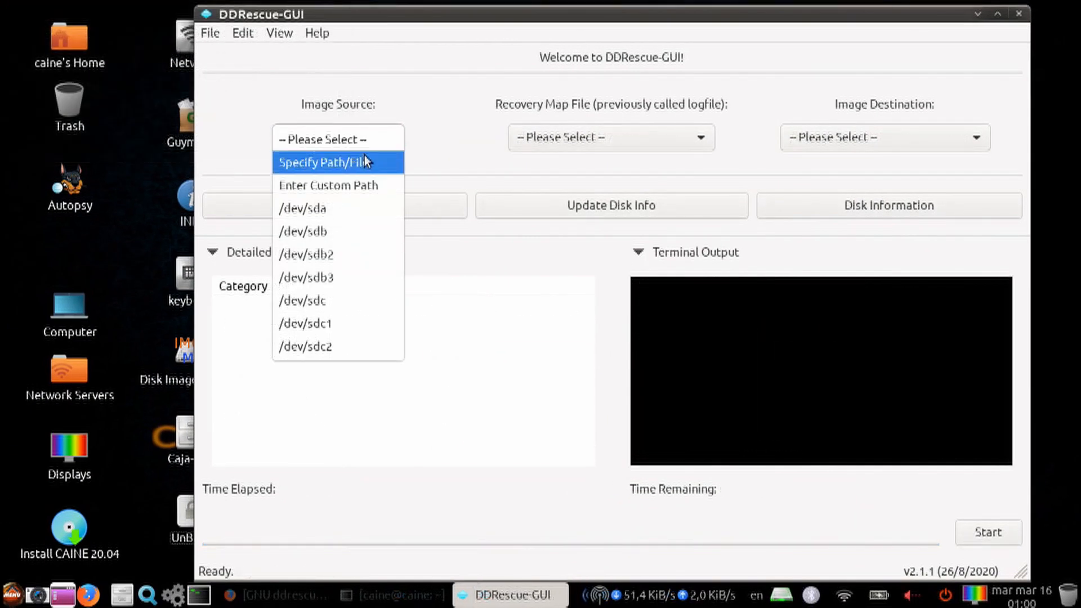
{"action": "left_click", "coordinate": [312, 301]}
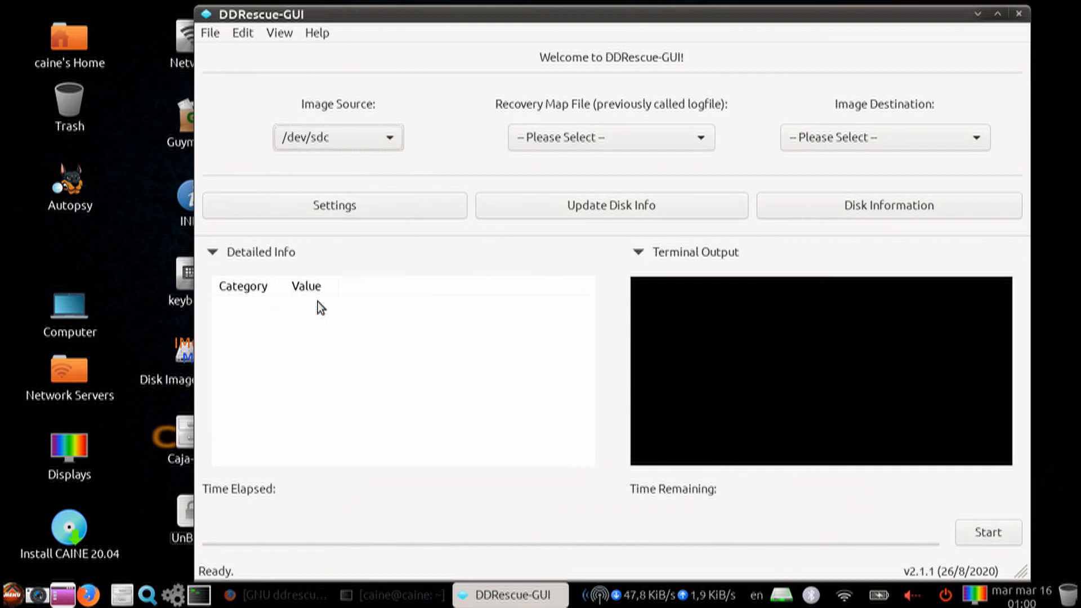
{"action": "left_click", "coordinate": [652, 137]}
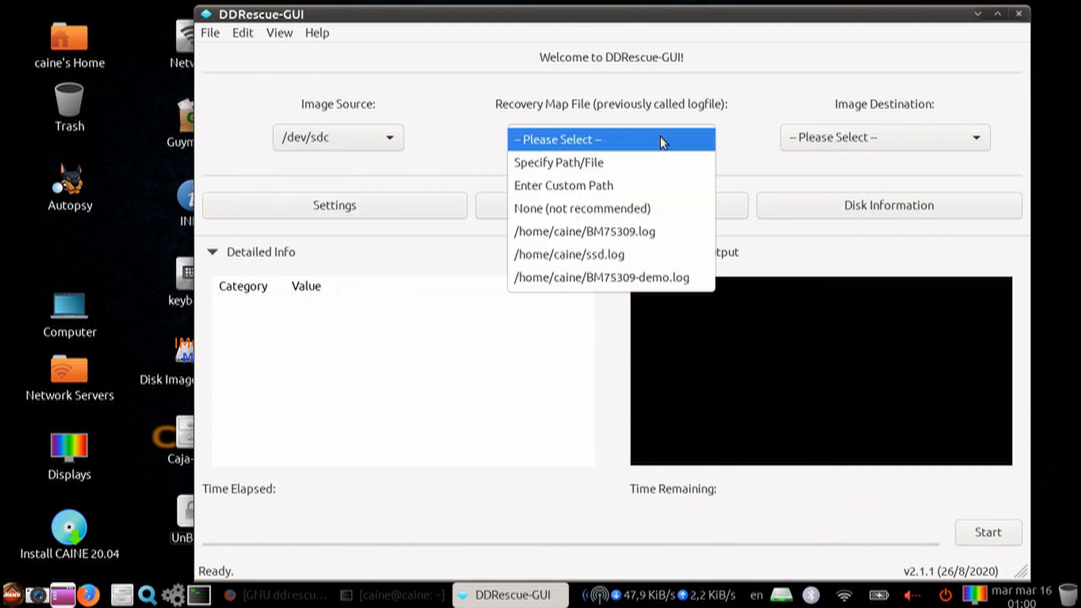
{"action": "left_click", "coordinate": [602, 277]}
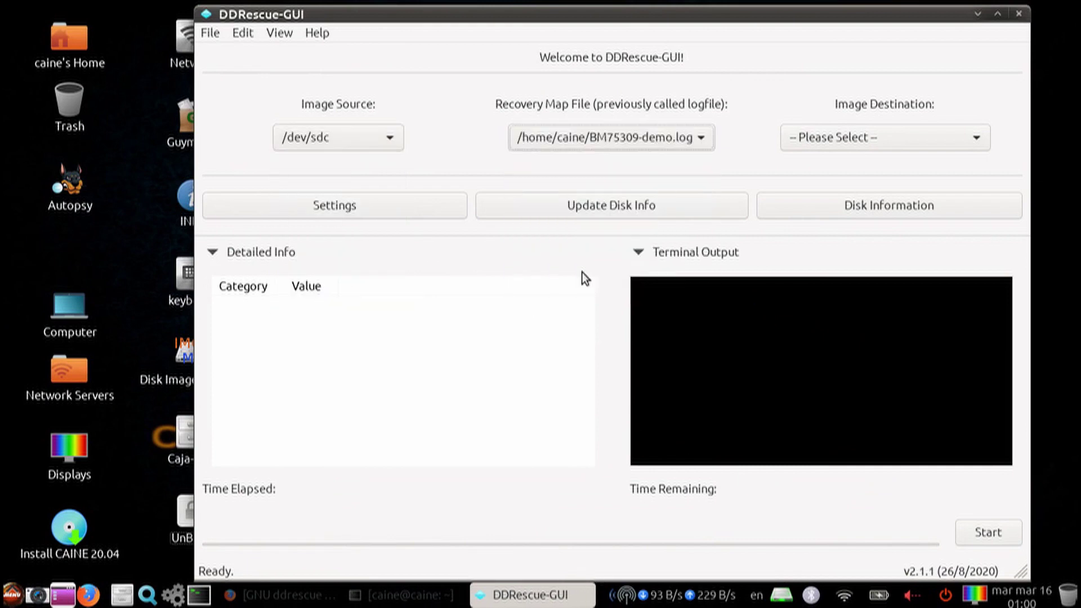
{"action": "left_click", "coordinate": [823, 142]}
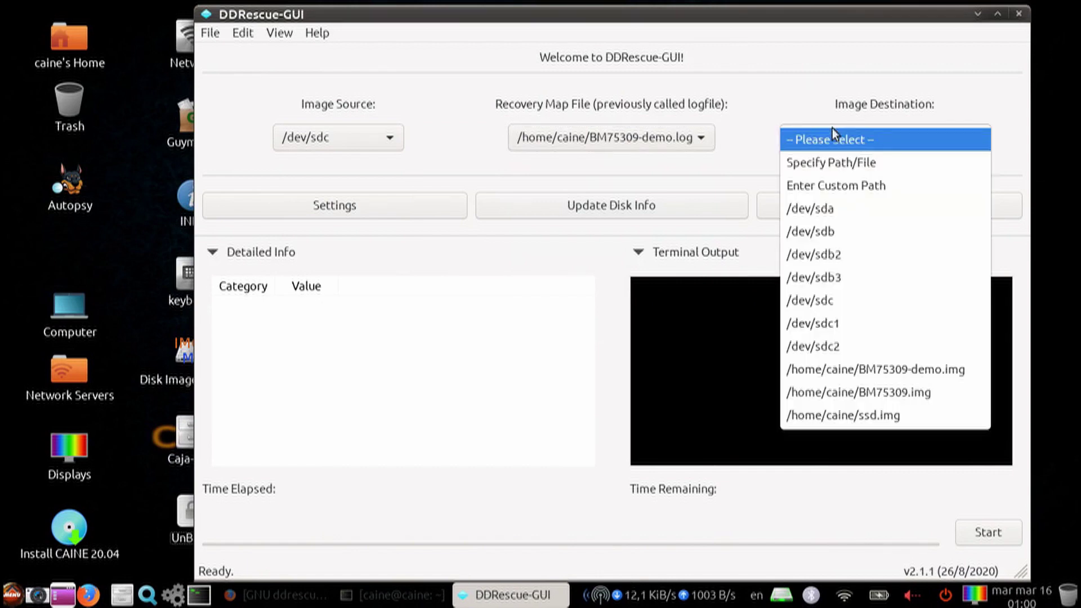
{"action": "left_click", "coordinate": [837, 367]}
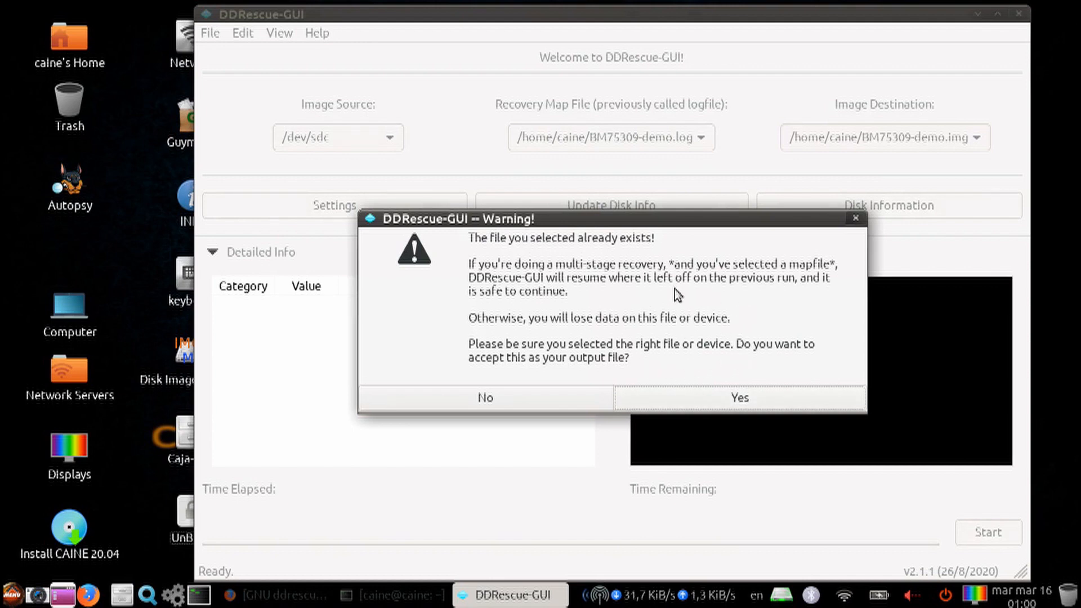
{"action": "left_click", "coordinate": [740, 397]}
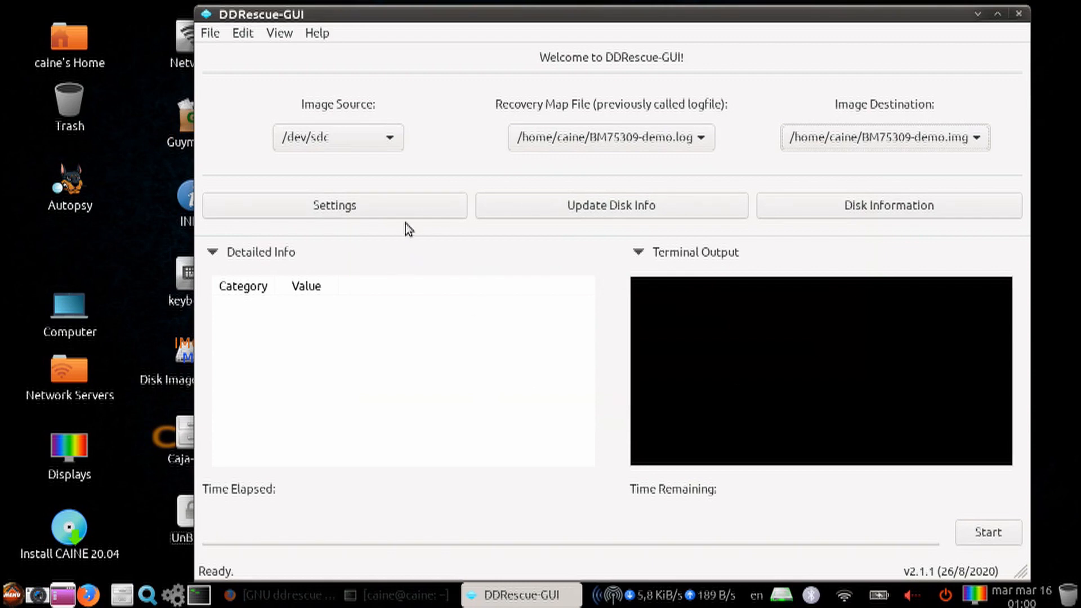
Step: Keep the default recovery settings with two bad-sector retries and save them
{"action": "left_click", "coordinate": [392, 206]}
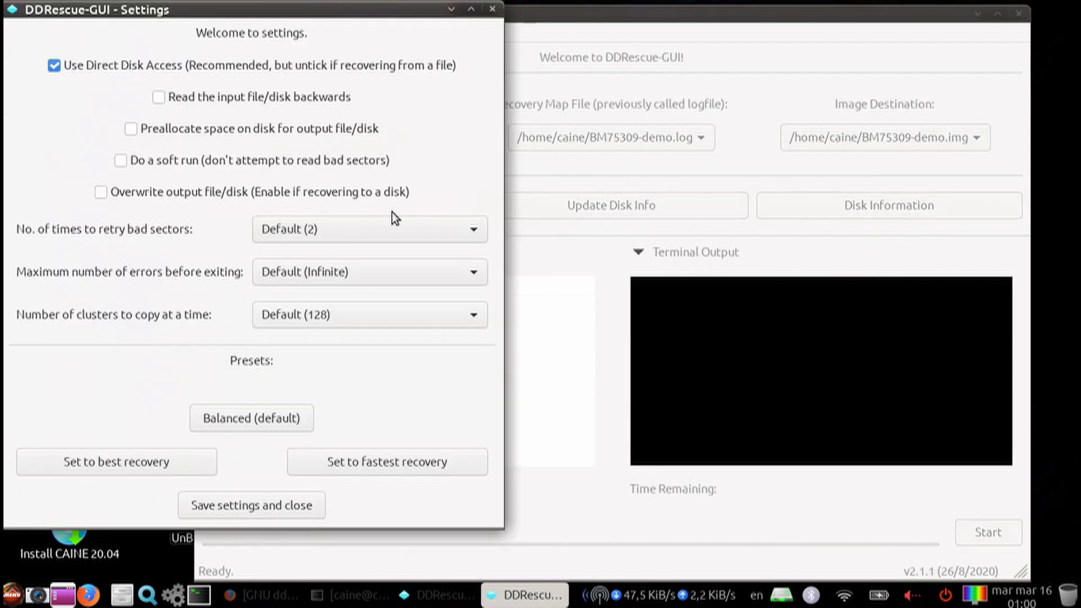
{"action": "left_click", "coordinate": [333, 228]}
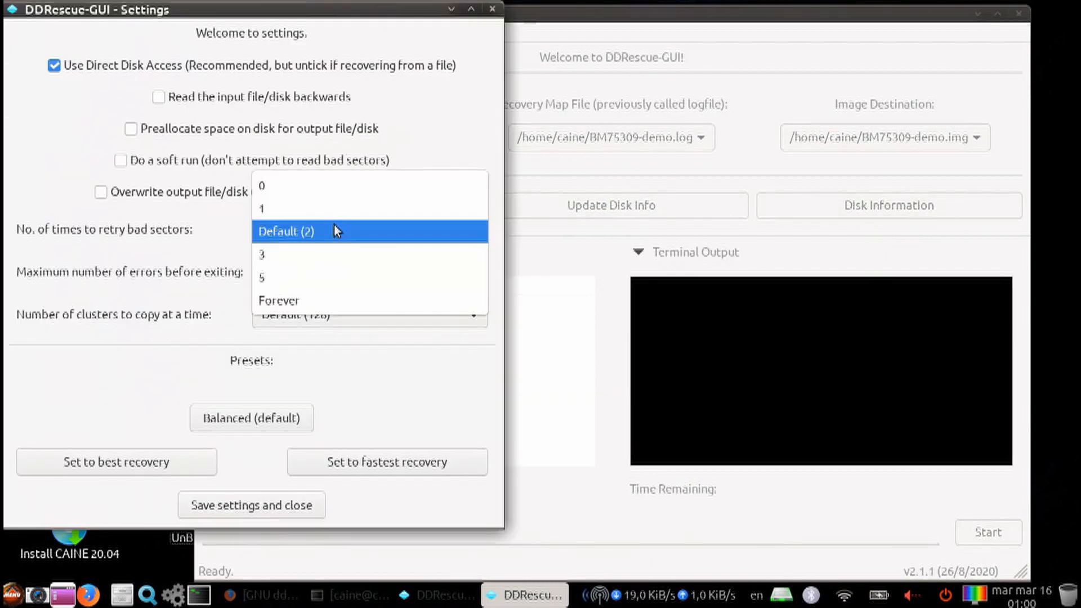
{"action": "left_click", "coordinate": [334, 230]}
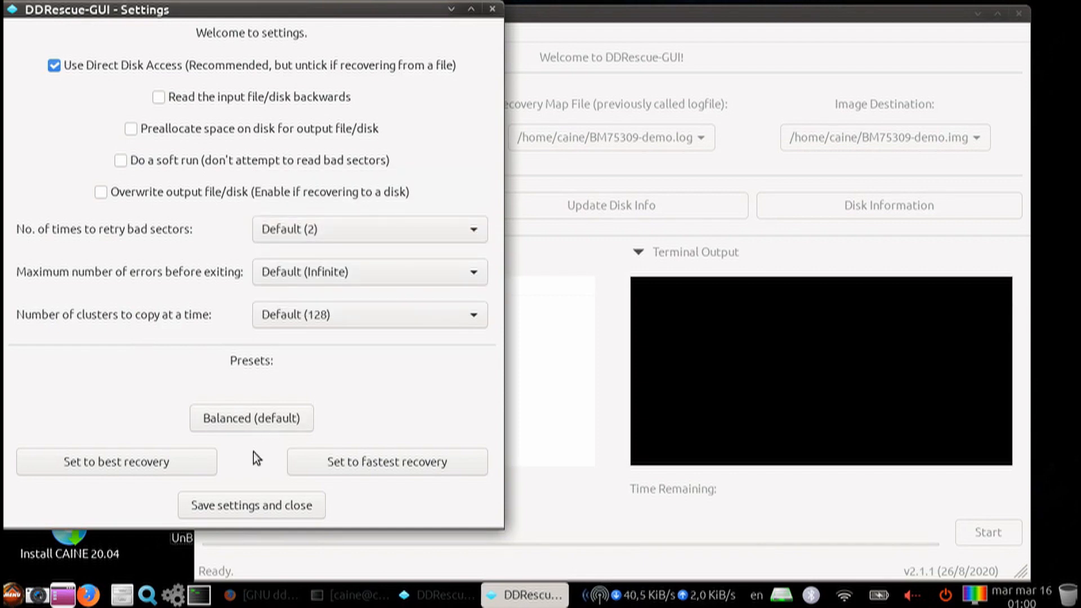
{"action": "left_click", "coordinate": [256, 511]}
Step: Start the second recovery pass and let it run until all 1073 MB are recovered
{"action": "left_click", "coordinate": [988, 532]}
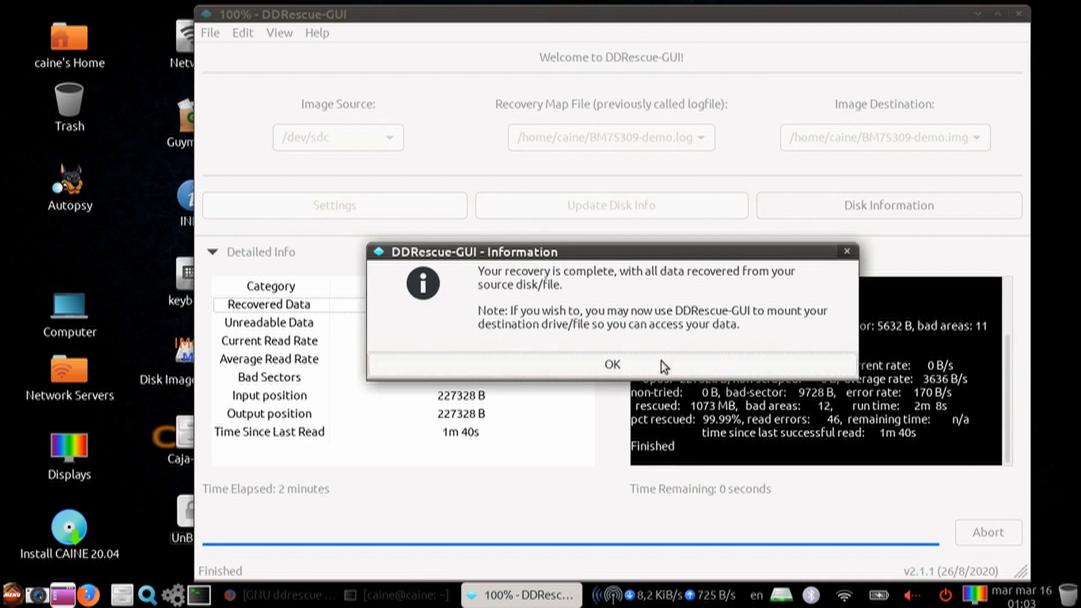
Step: Dismiss the recovery-complete message, quit DDRescue-GUI and confirm the exit
{"action": "left_click", "coordinate": [613, 364]}
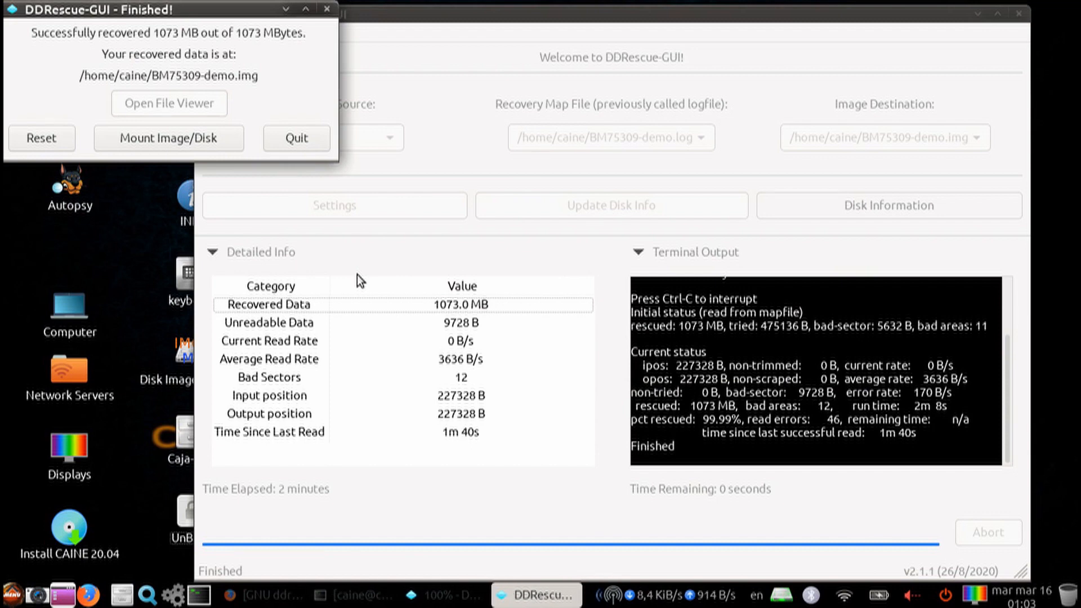
{"action": "left_click", "coordinate": [296, 138]}
{"action": "left_click", "coordinate": [622, 347]}
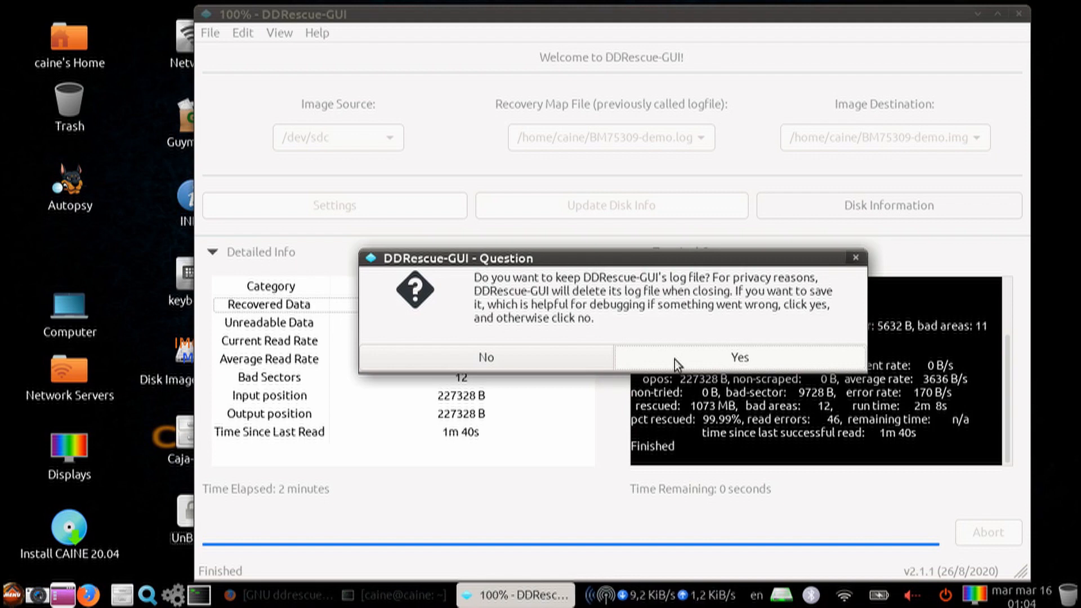
Step: Keep the program's log as BM75309-demo.log in the home folder and acknowledge the exit message
{"action": "left_click", "coordinate": [676, 363]}
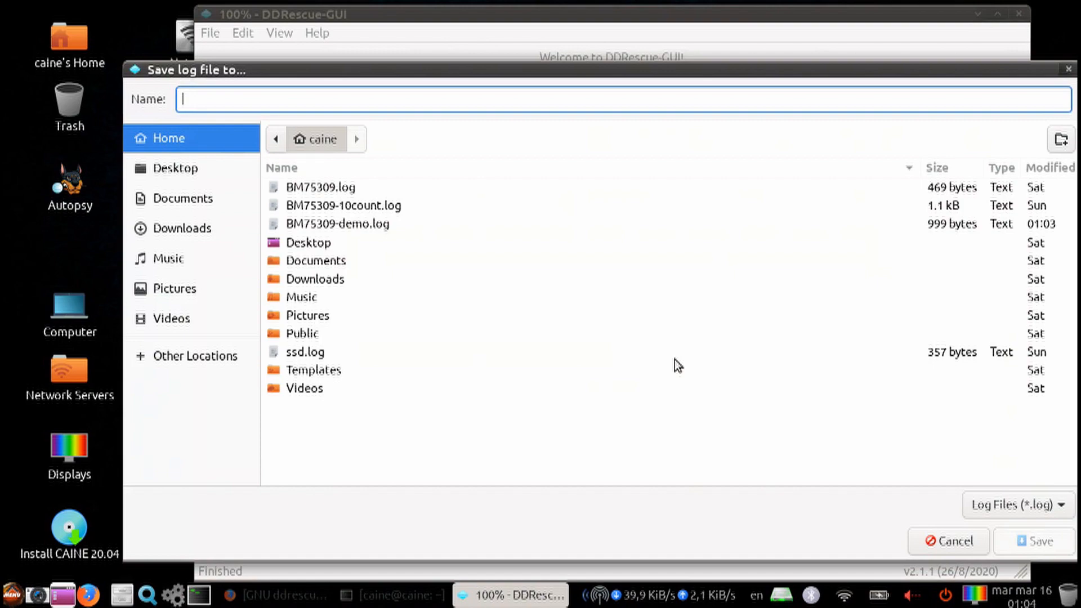
{"action": "type", "text": "BM"}
{"action": "left_click", "coordinate": [383, 141]}
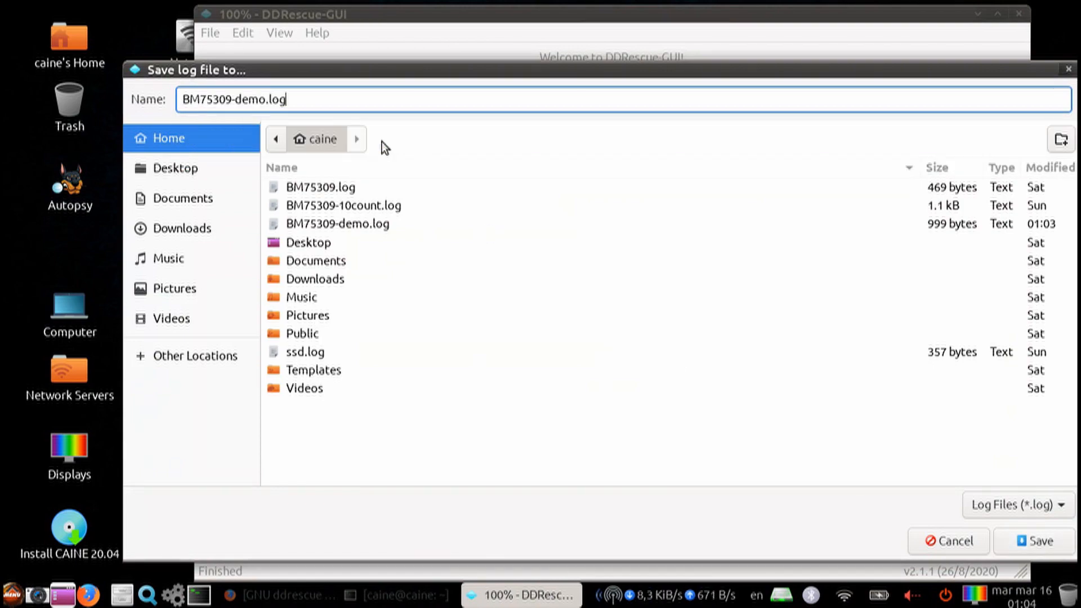
{"action": "key", "text": "Return"}
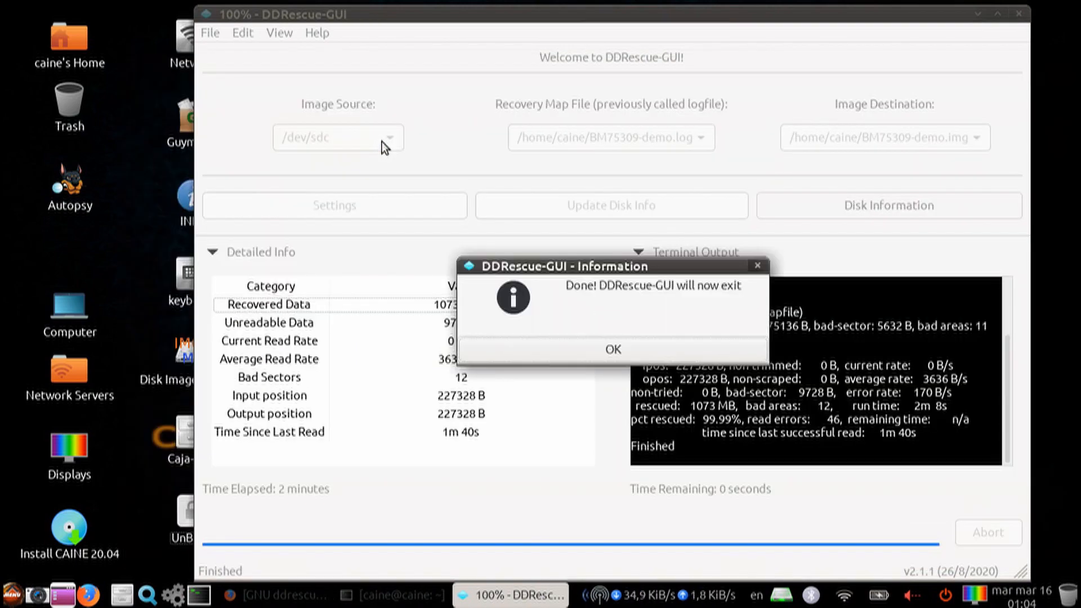
{"action": "left_click", "coordinate": [563, 351]}
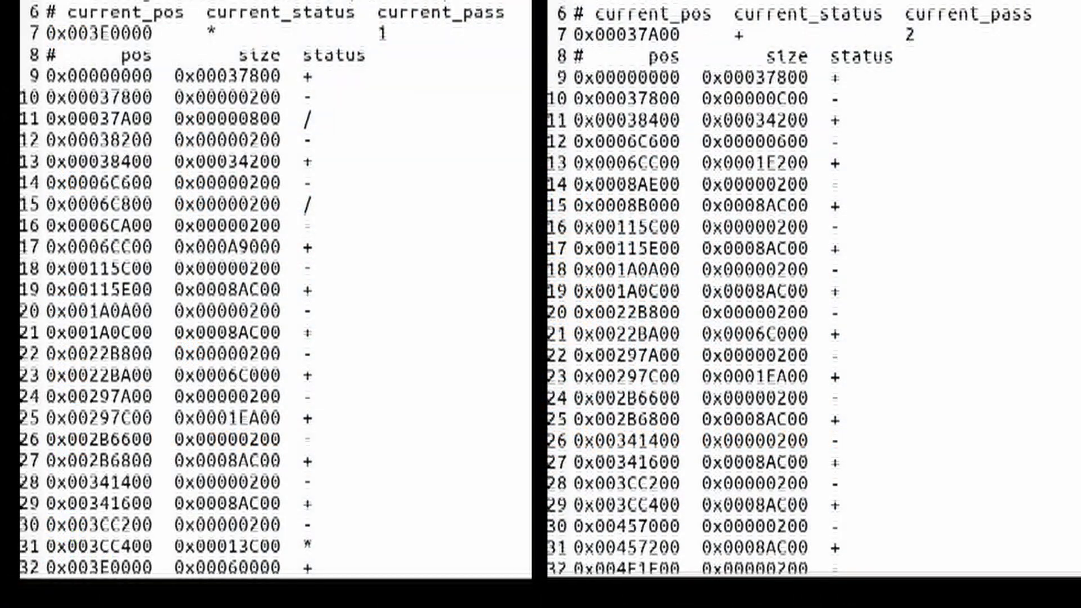